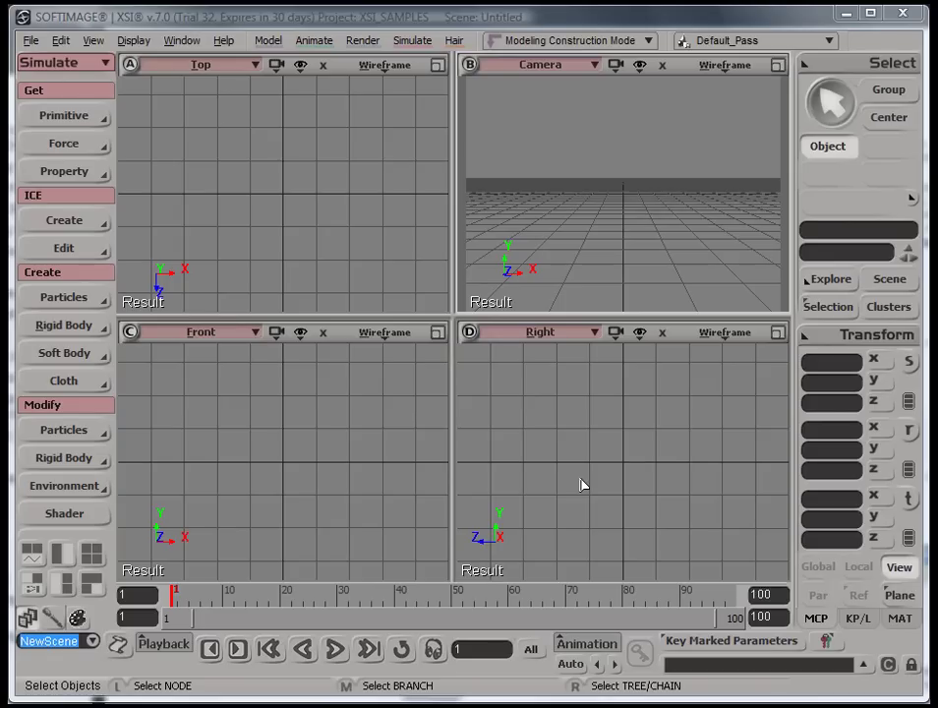
# - Create a length-8 polygon cube and flatten it into a slab with Y scale 0.0783
pyautogui.click(98, 65)
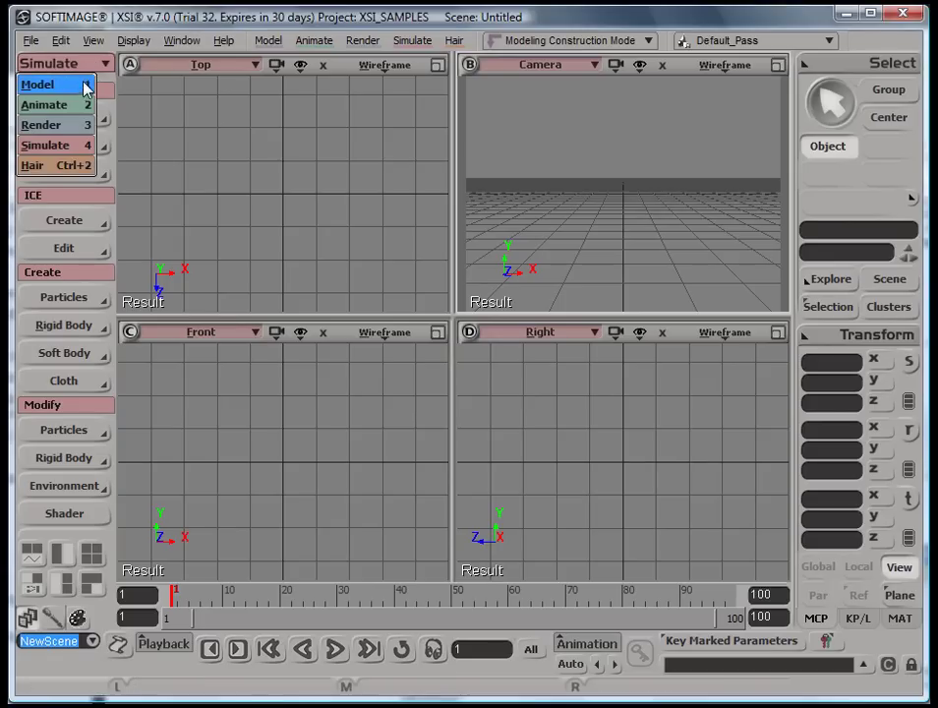
pyautogui.click(84, 84)
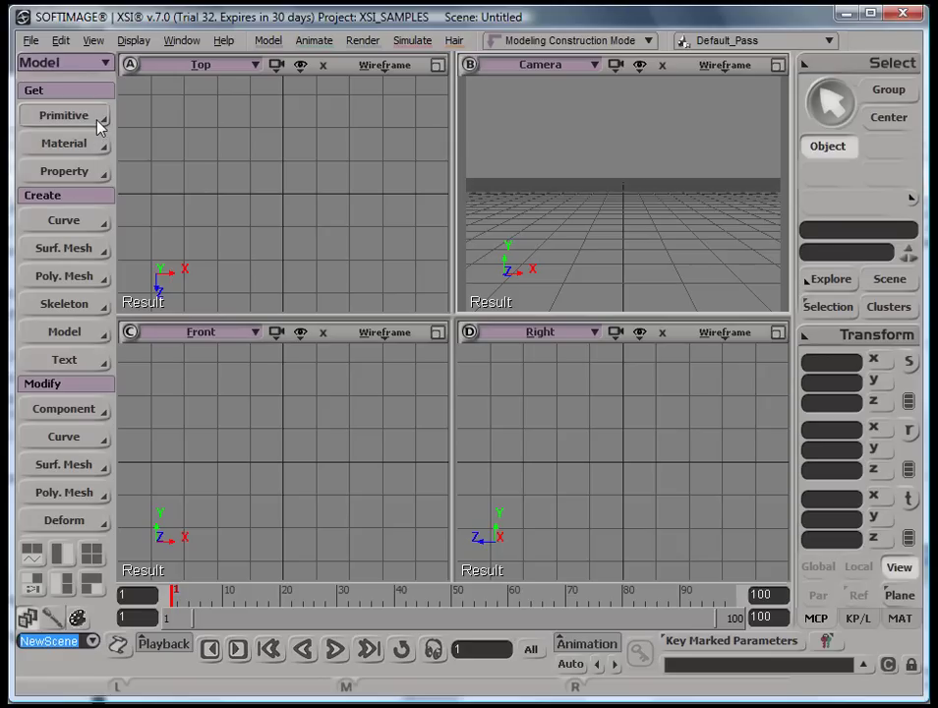
pyautogui.click(98, 126)
pyautogui.moveTo(184, 153)
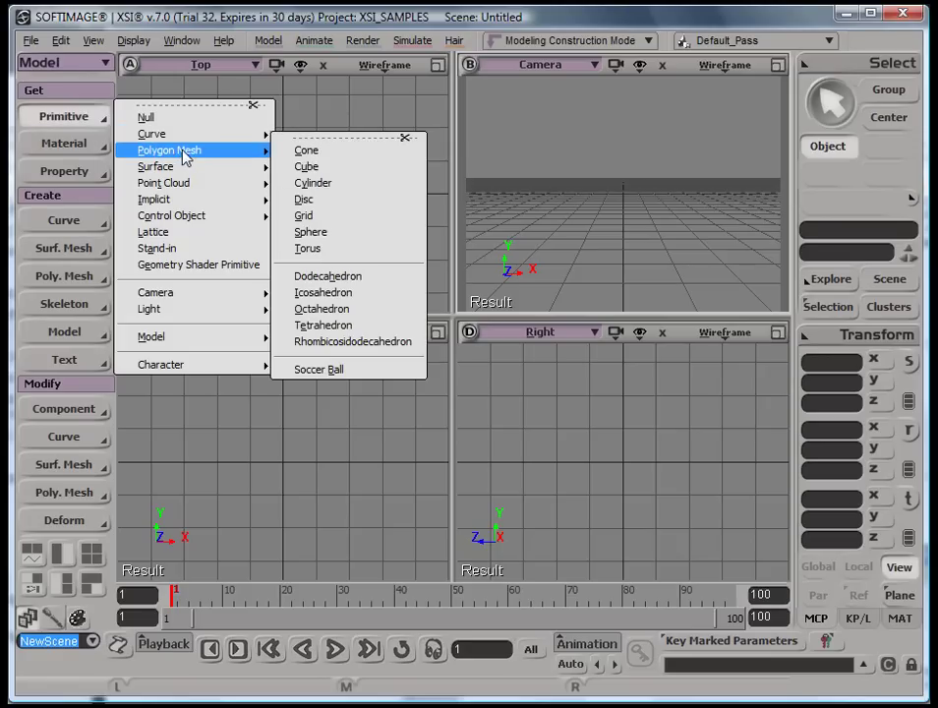
pyautogui.click(304, 169)
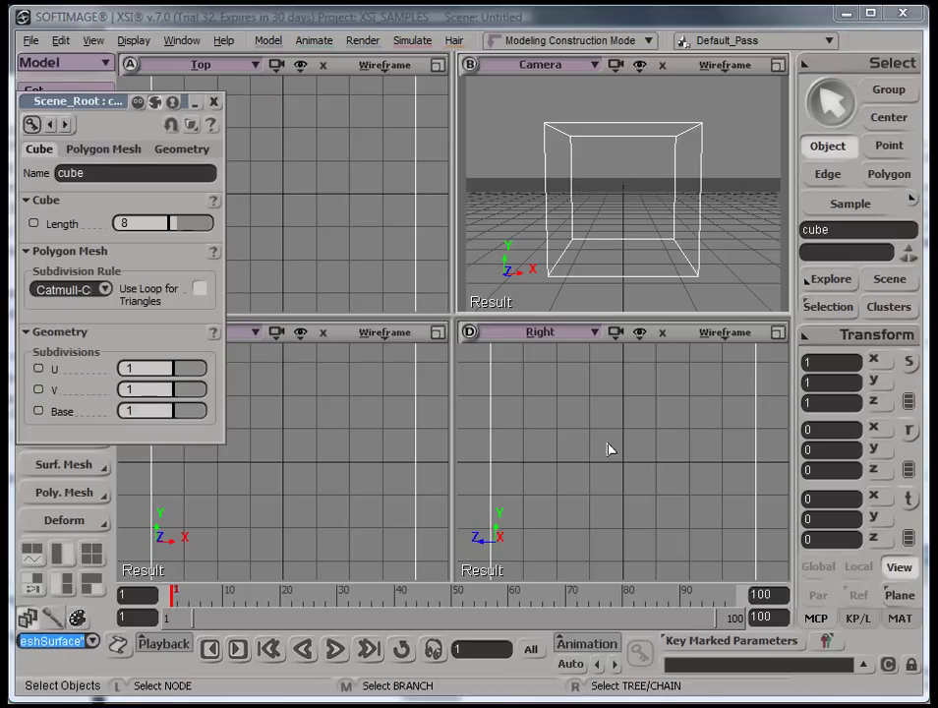
pyautogui.click(216, 102)
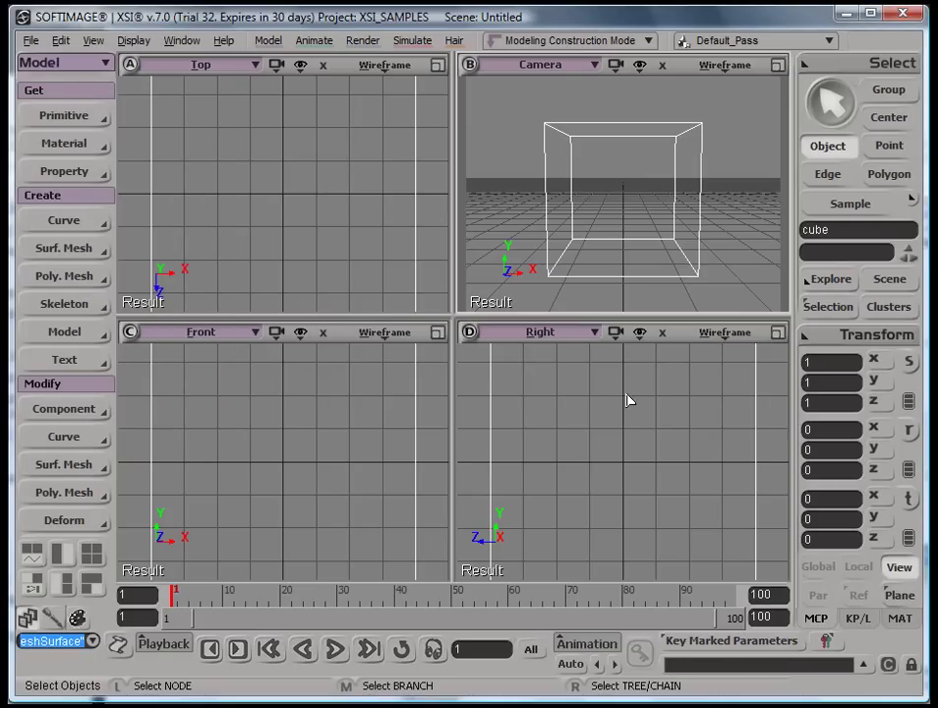
pyautogui.press('x')
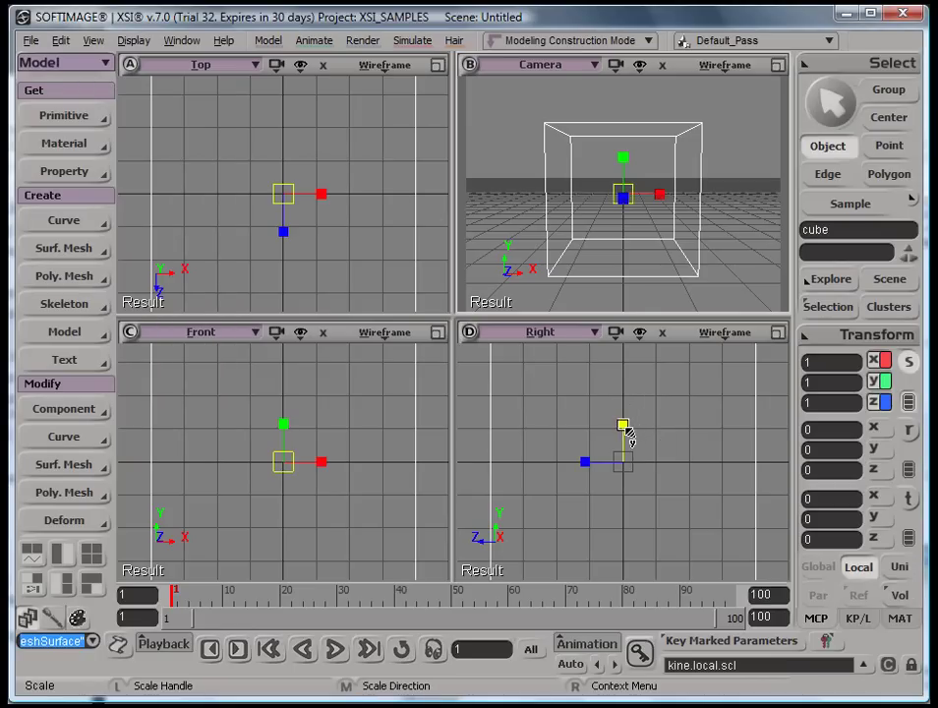
pyautogui.moveTo(626, 430); pyautogui.dragTo(626, 482)
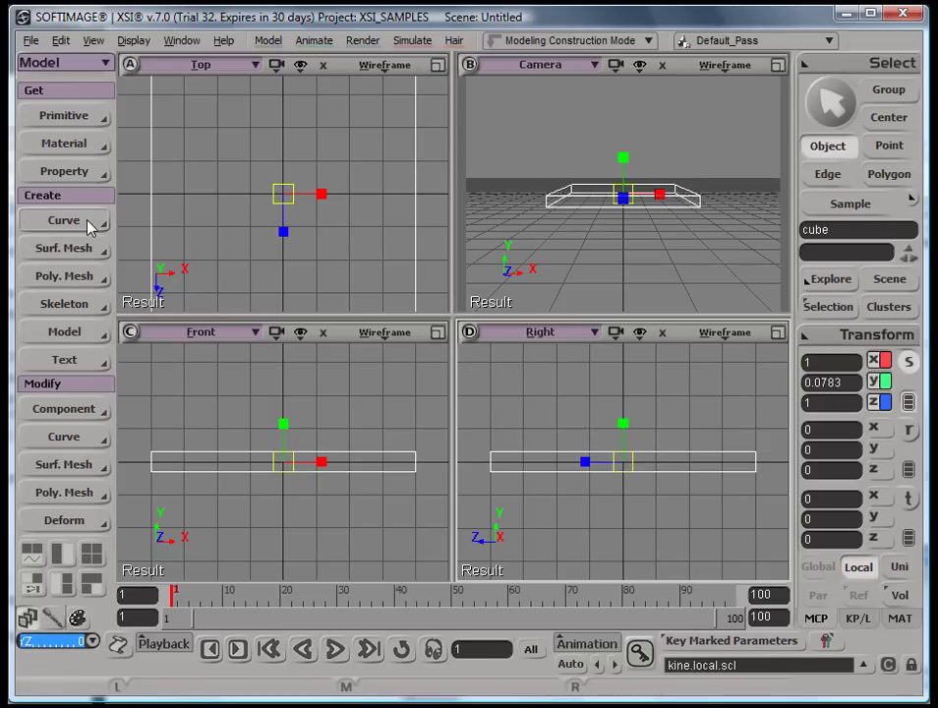
# - Add a second polygon cube, cube1, with length 2
pyautogui.click(98, 118)
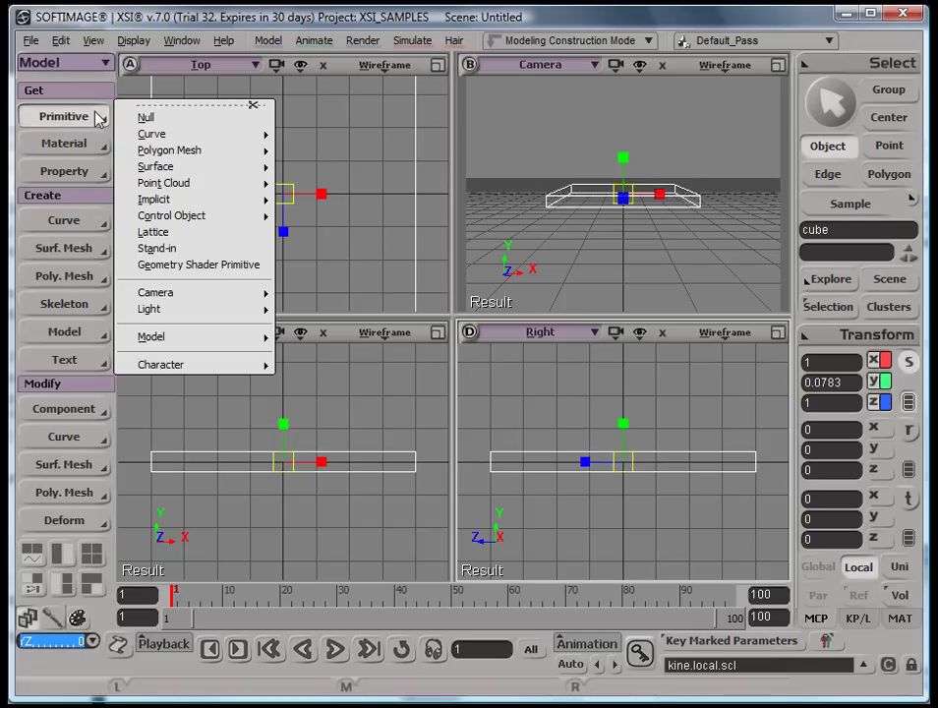
pyautogui.moveTo(180, 152)
pyautogui.click(307, 168)
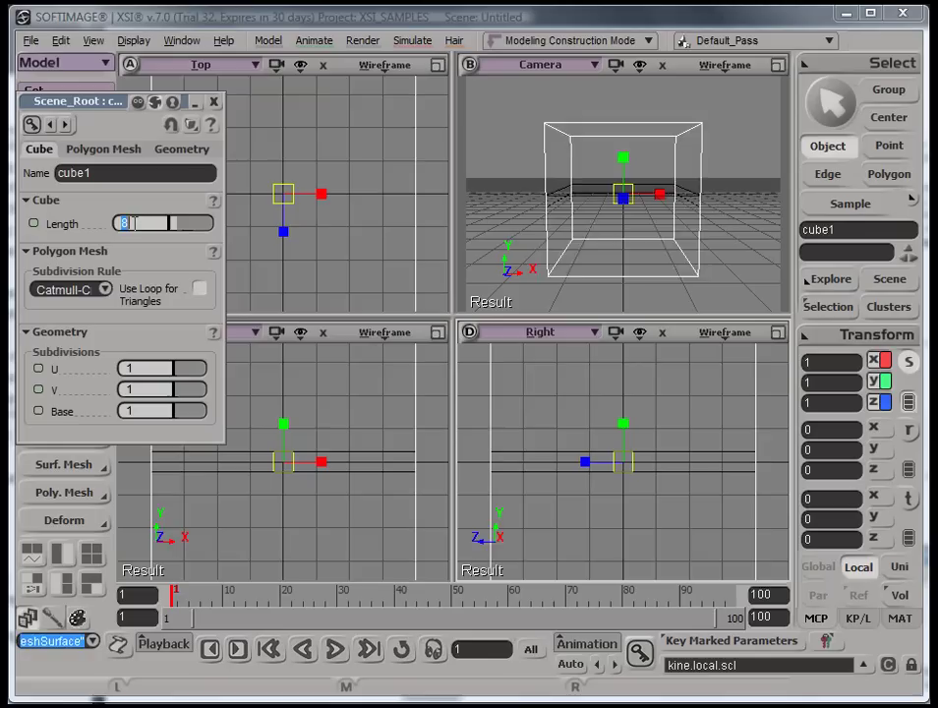
pyautogui.scroll(-6, 135, 224)
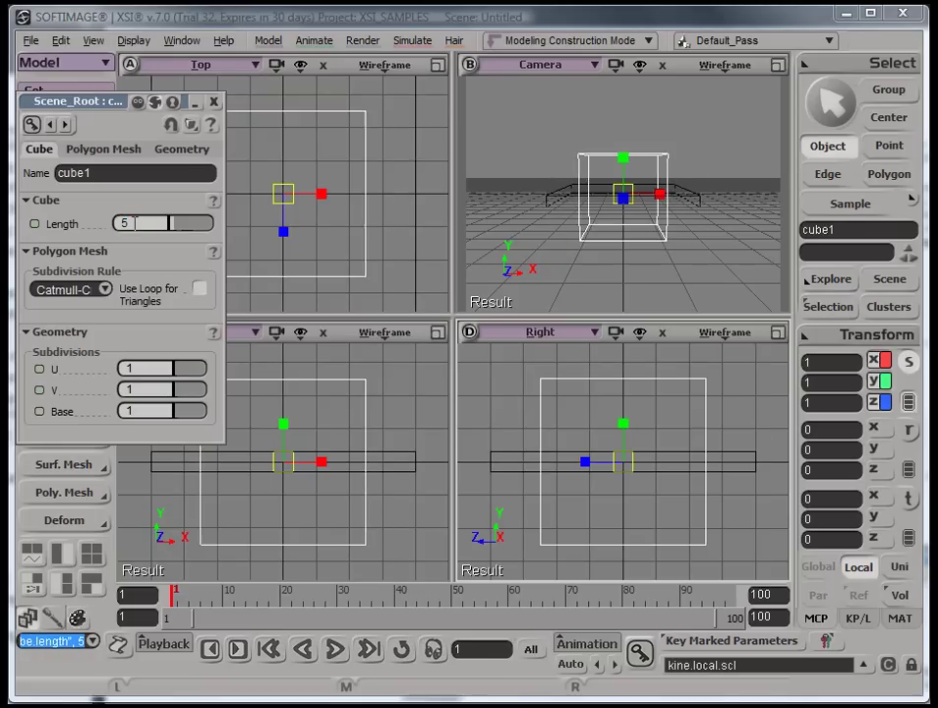
pyautogui.click(216, 102)
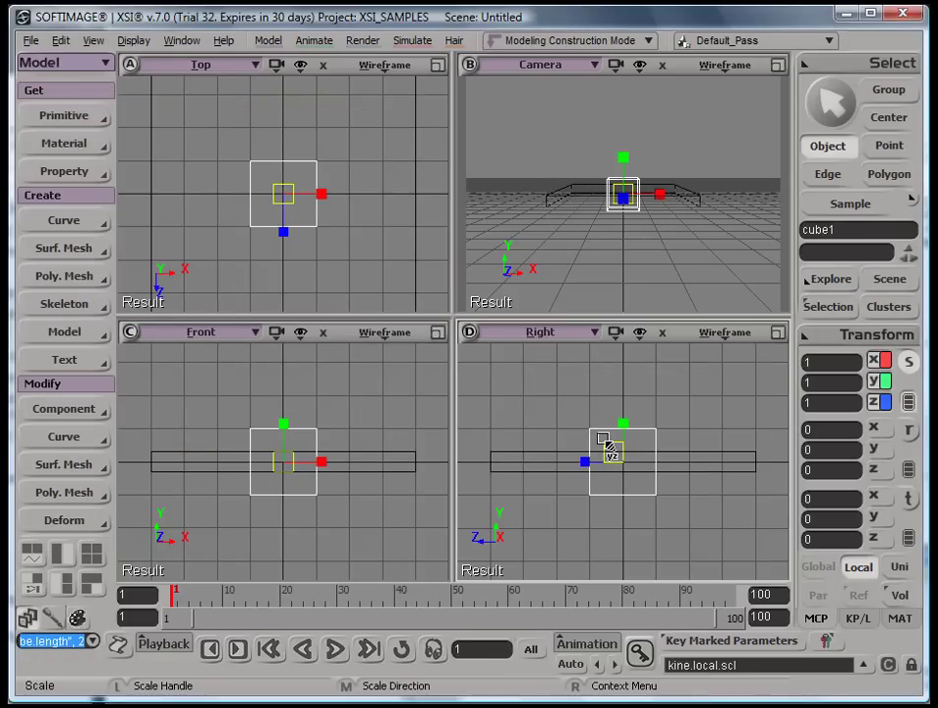
# - Move cube1 above the slab to Y 2.0082, Z -2.0058
pyautogui.press('v')
pyautogui.moveTo(628, 443); pyautogui.dragTo(672, 408)
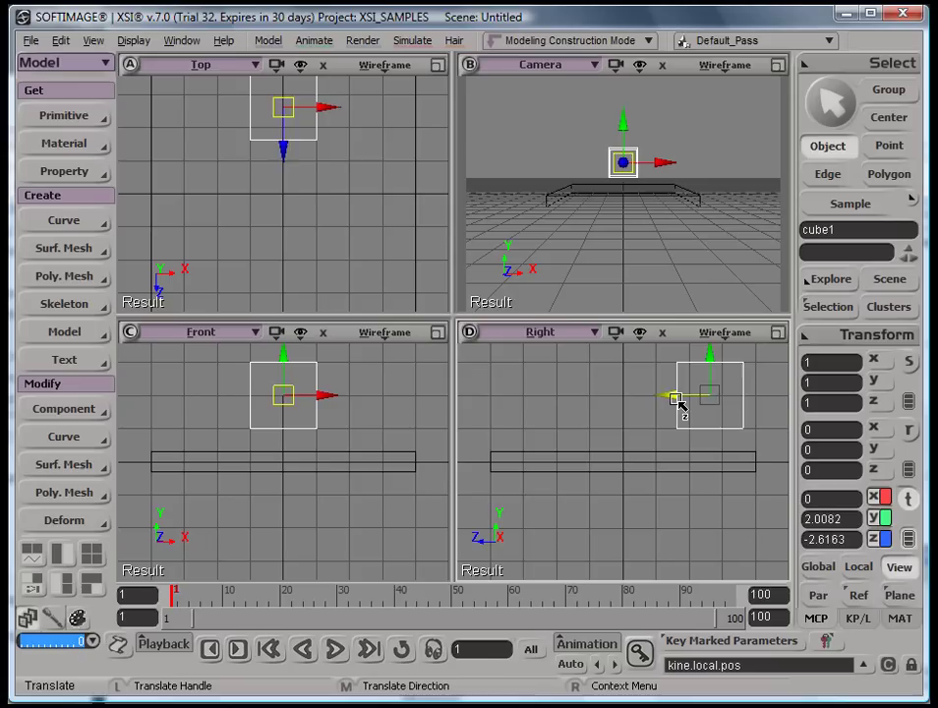
pyautogui.moveTo(677, 404)
pyautogui.mouseDown()
pyautogui.moveTo(659, 399)
pyautogui.moveTo(662, 410)
pyautogui.mouseUp()
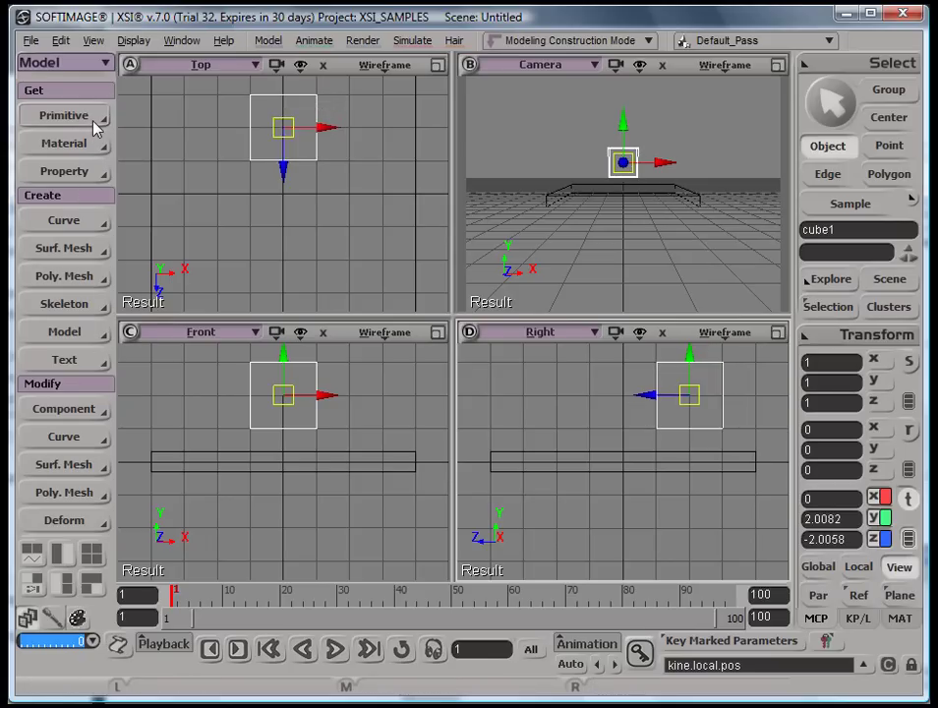
# - Add a third polygon cube, cube2, with its length reduced to 3
pyautogui.click(92, 121)
pyautogui.moveTo(184, 153)
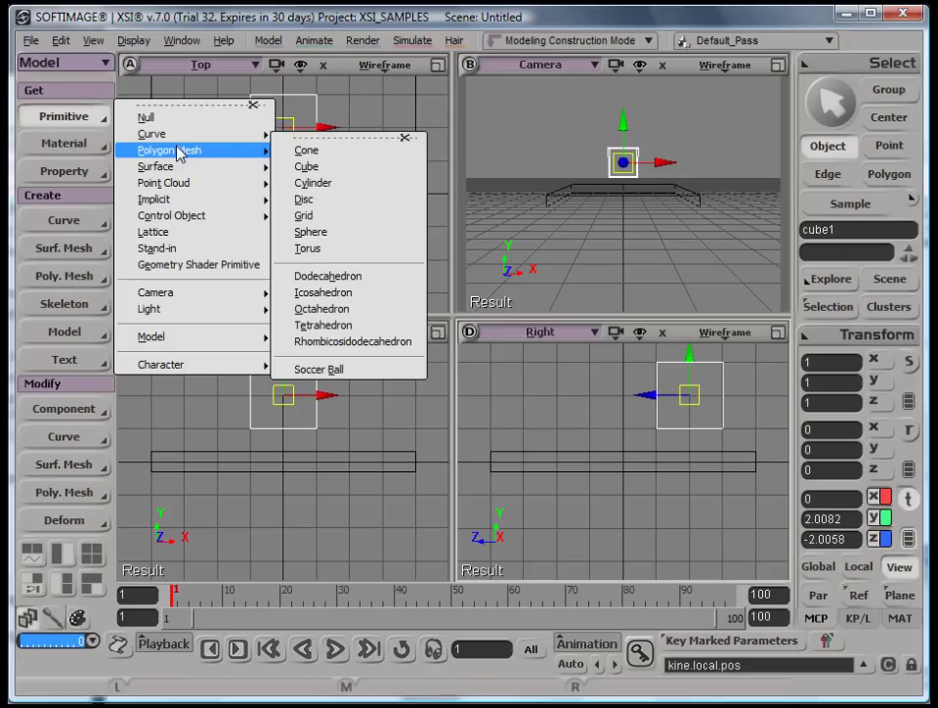
pyautogui.click(307, 168)
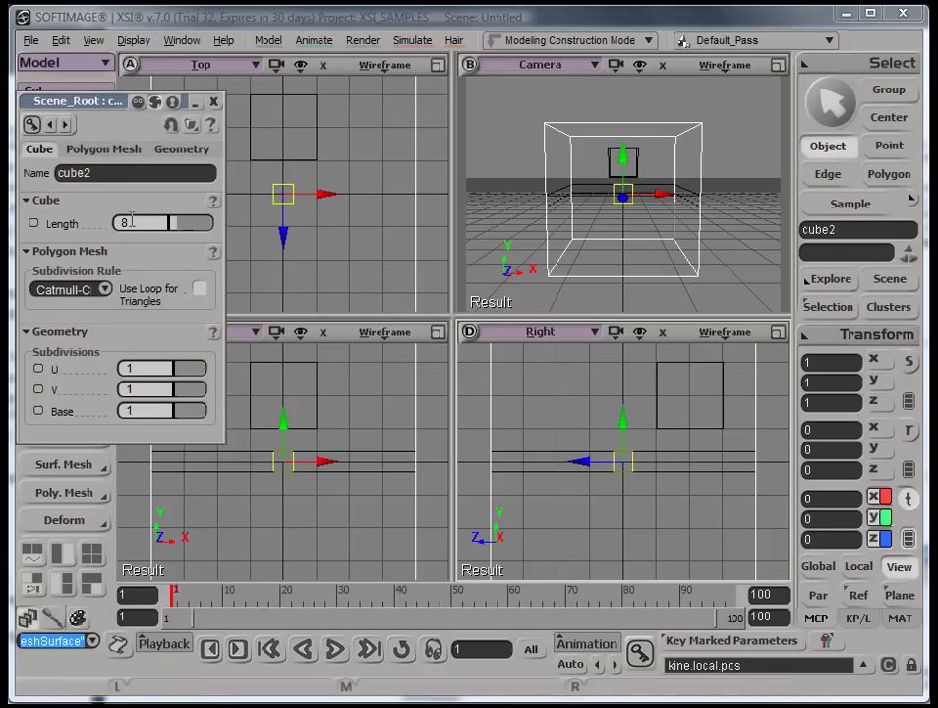
pyautogui.moveTo(131, 223); pyautogui.dragTo(129, 219)
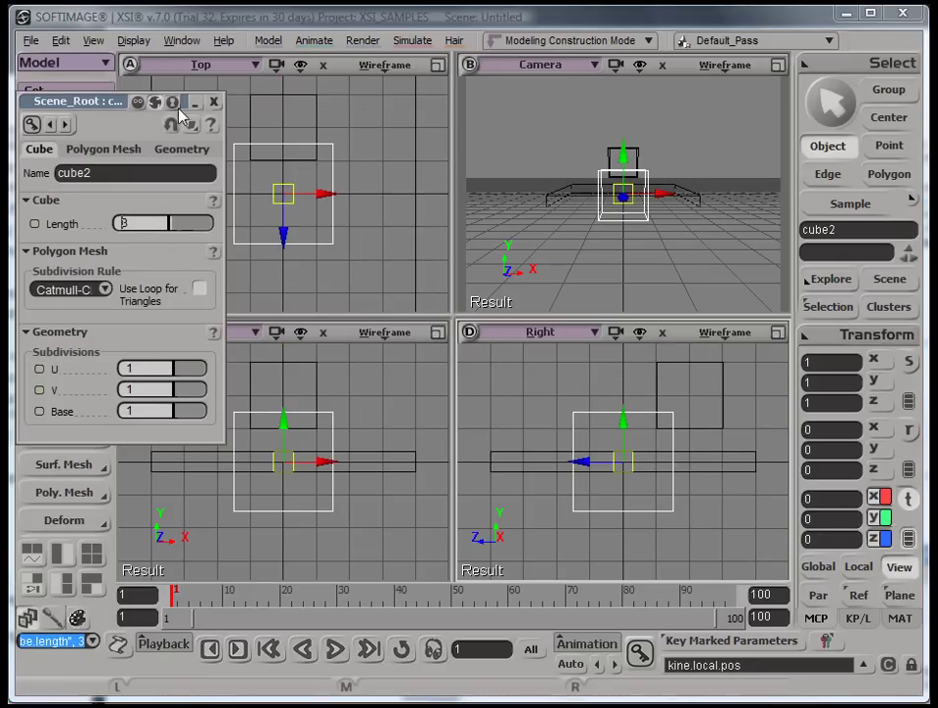
pyautogui.click(215, 102)
# - Lift cube2 above the slab to Y 3.472, Z 1.5567
pyautogui.press('v')
pyautogui.moveTo(618, 439); pyautogui.dragTo(569, 401)
pyautogui.scroll(-3, 657, 460)
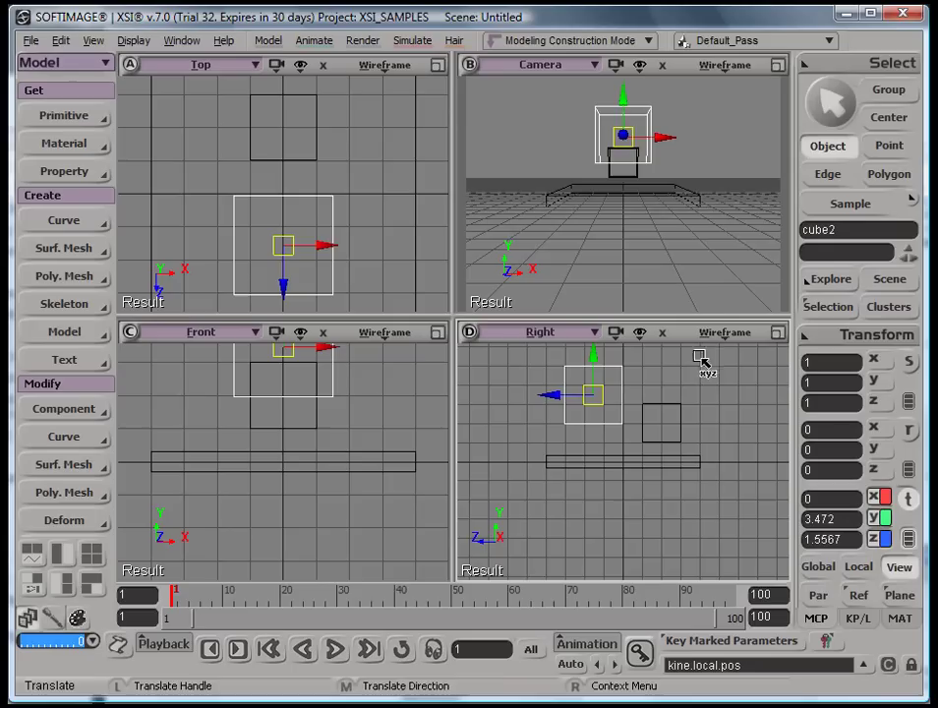
# - Select cube1 and raise it to Y 3.9695, Z -1.0012
pyautogui.click(831, 146)
pyautogui.click(662, 421)
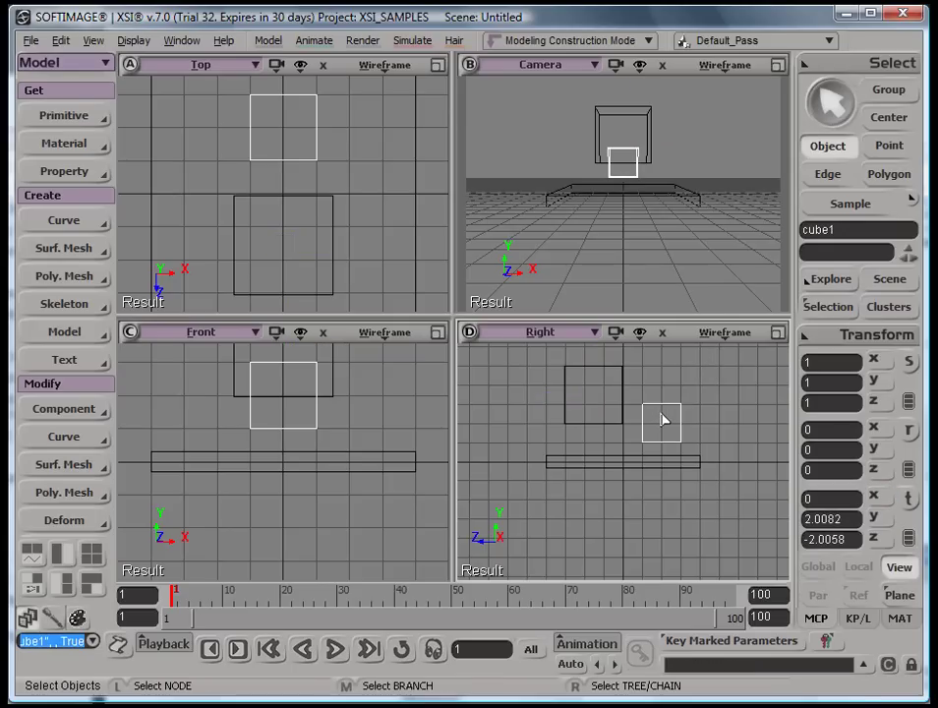
pyautogui.press('v')
pyautogui.moveTo(675, 421); pyautogui.dragTo(619, 390)
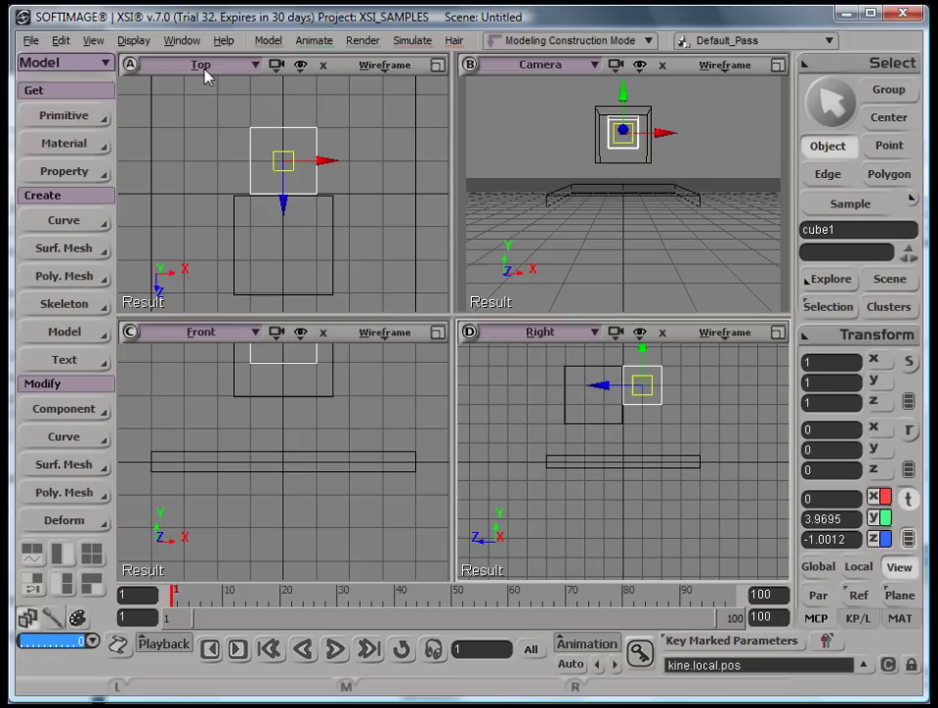
pyautogui.click(105, 63)
# - Make cube1 an active rigid body using the Simulate tool set
pyautogui.click(82, 144)
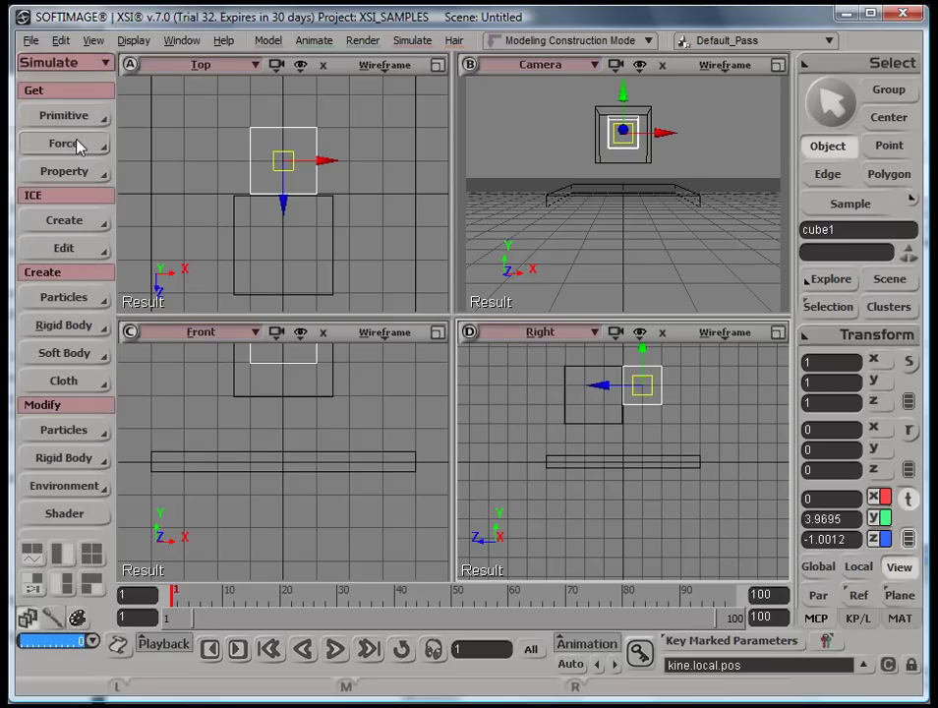
pyautogui.click(99, 332)
pyautogui.click(138, 326)
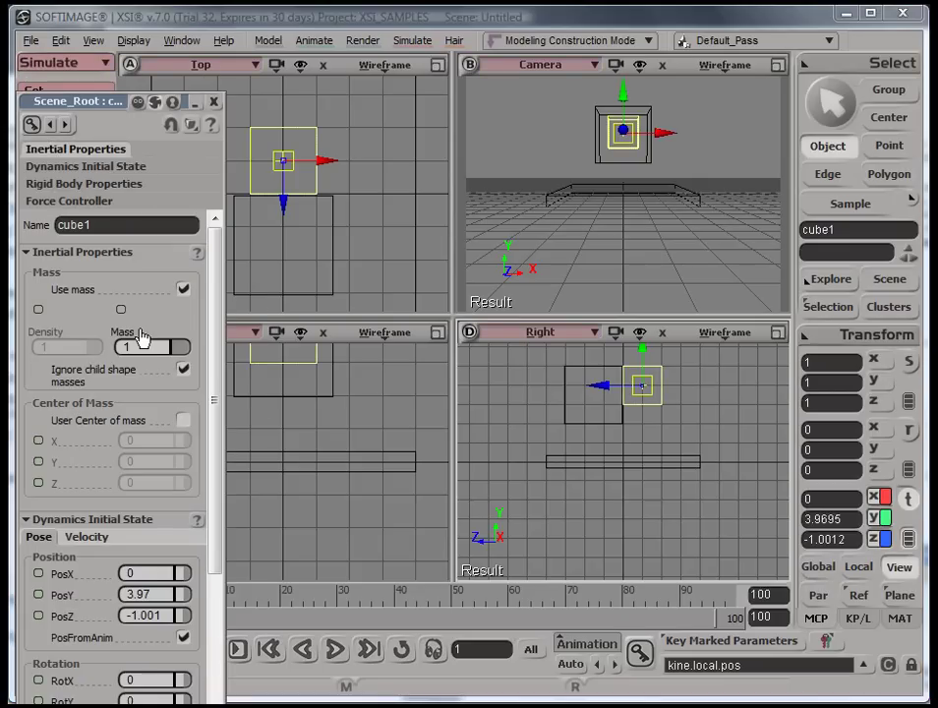
pyautogui.click(214, 101)
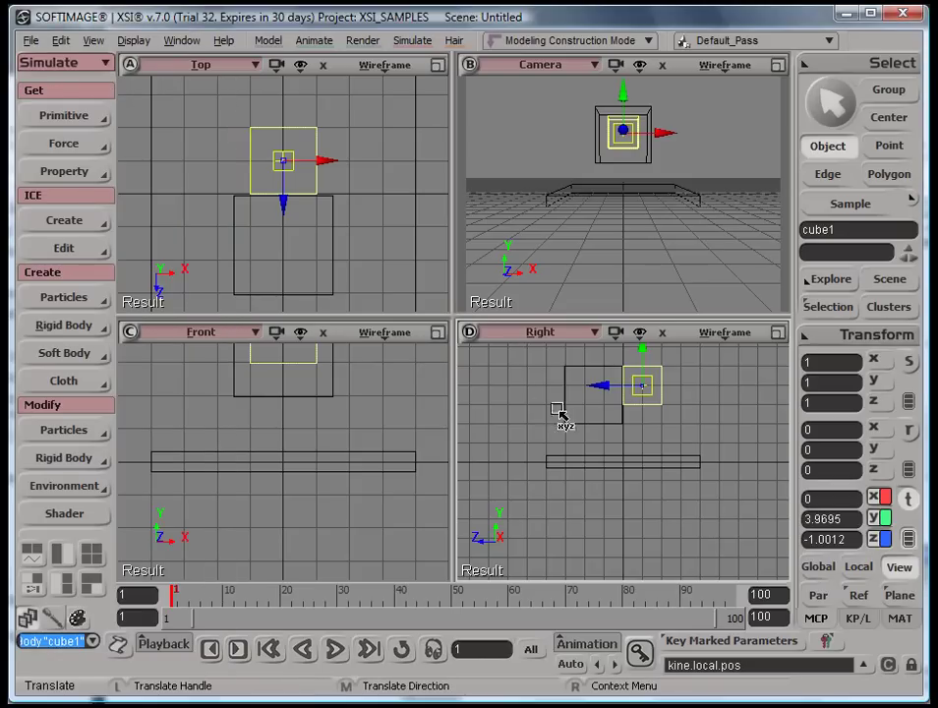
# - Select cube2 and make it an active rigid body as well
pyautogui.click(838, 114)
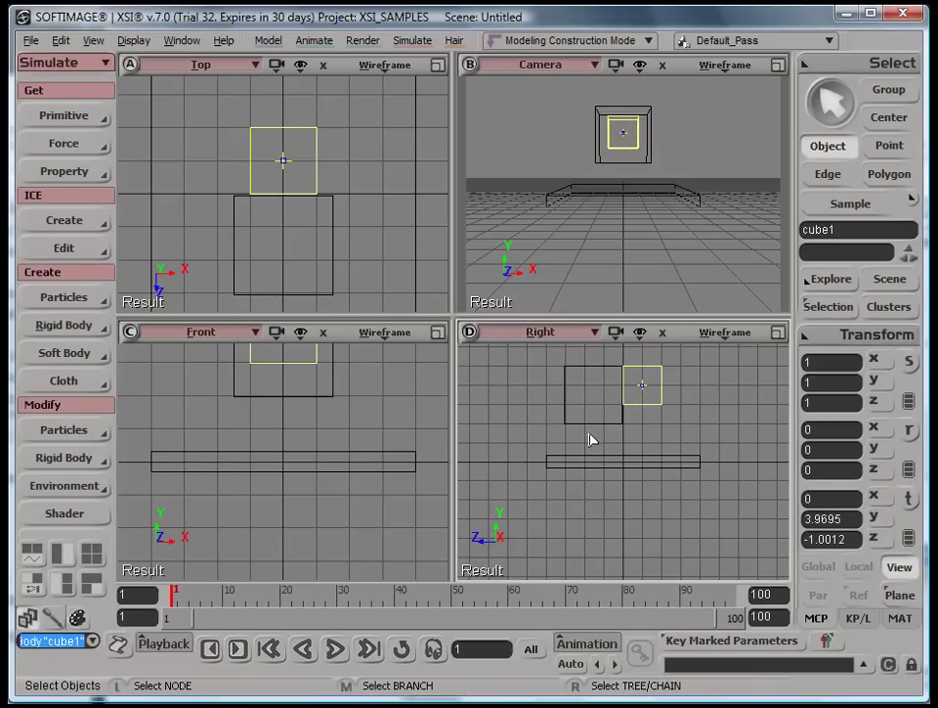
pyautogui.moveTo(540, 345); pyautogui.dragTo(622, 443)
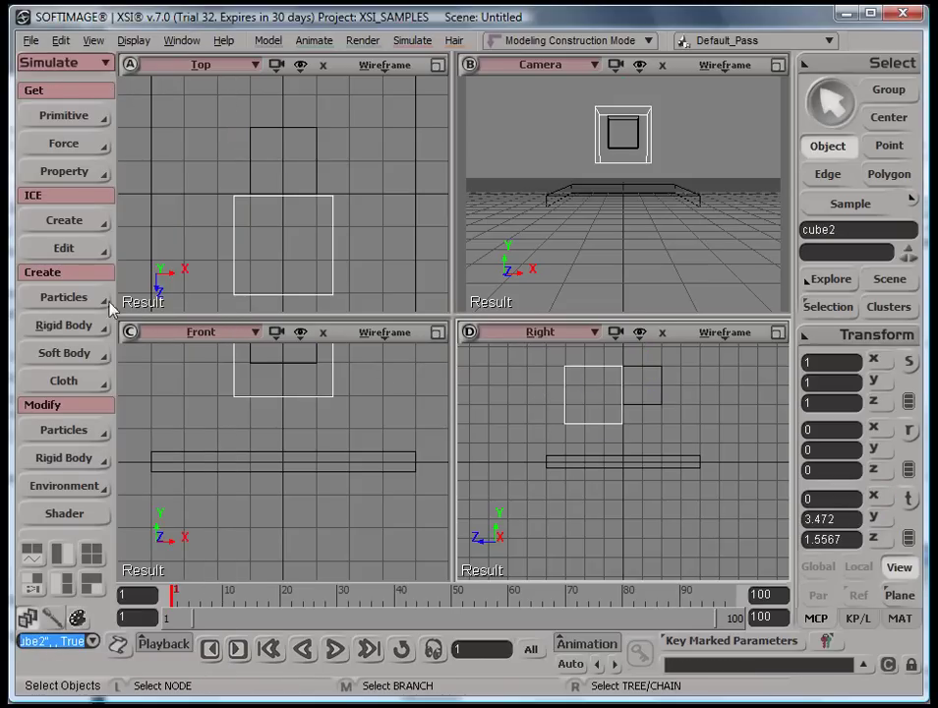
pyautogui.click(101, 327)
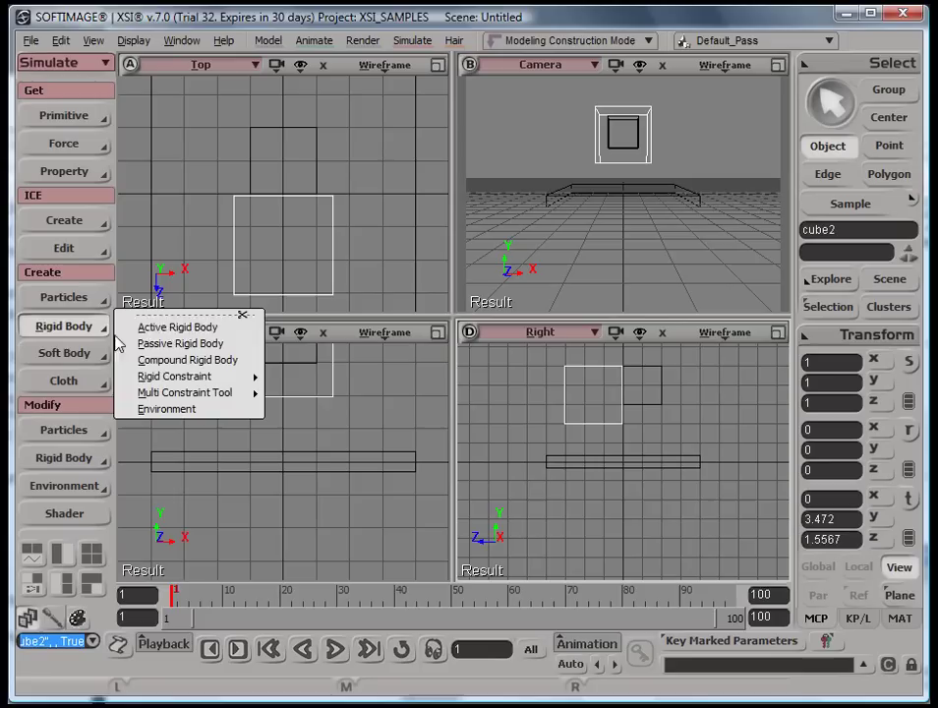
pyautogui.click(147, 327)
pyautogui.click(211, 101)
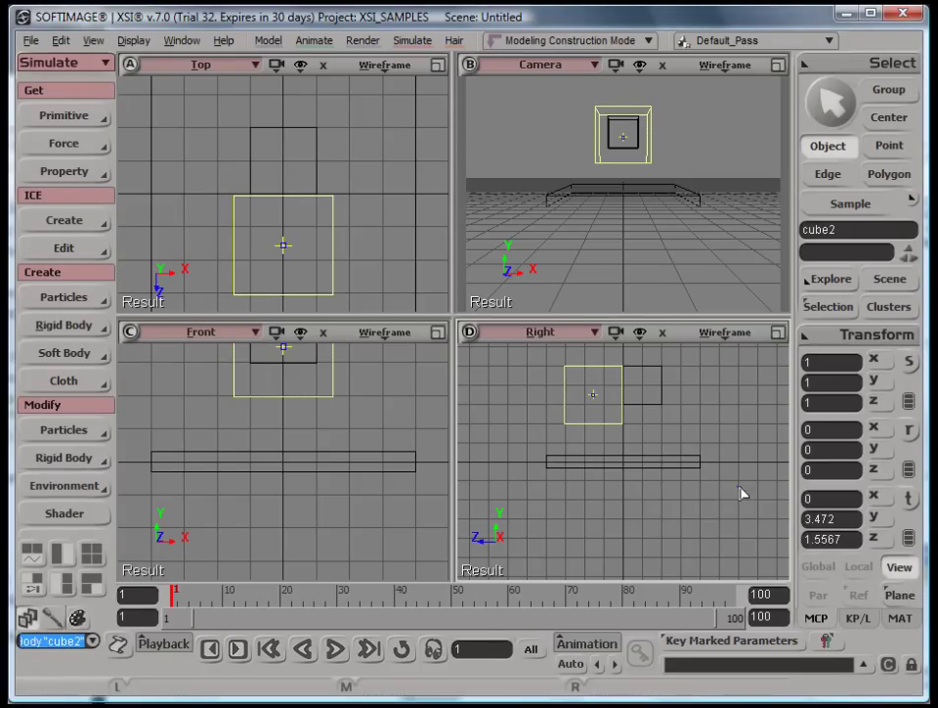
# - Set the flat slab as a passive rigid body, then play the simulation forward and backward
pyautogui.moveTo(742, 493); pyautogui.dragTo(517, 451)
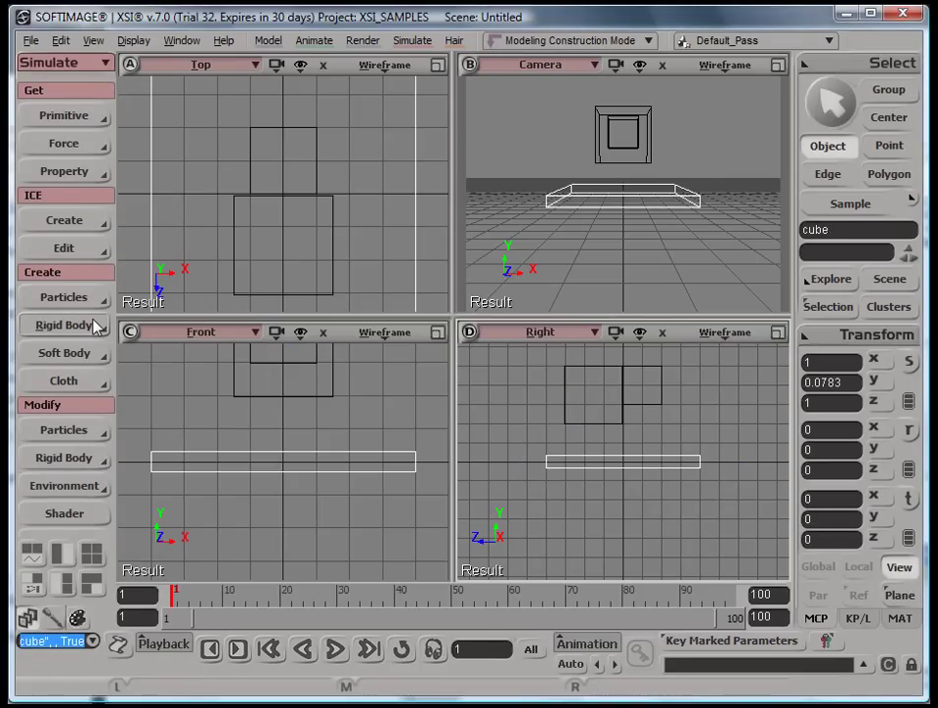
pyautogui.click(99, 329)
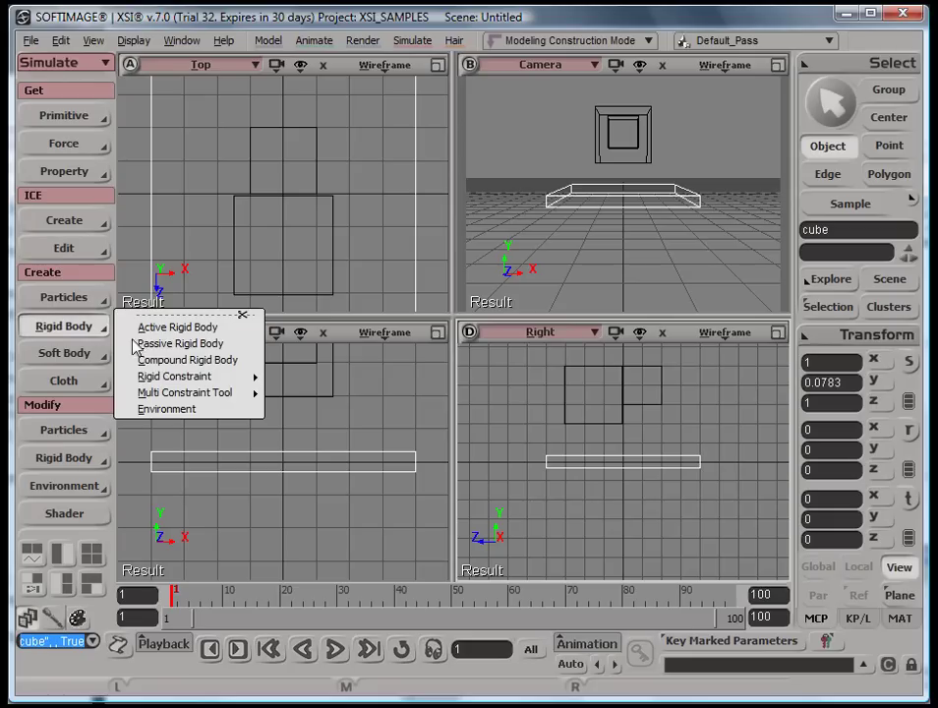
pyautogui.click(134, 345)
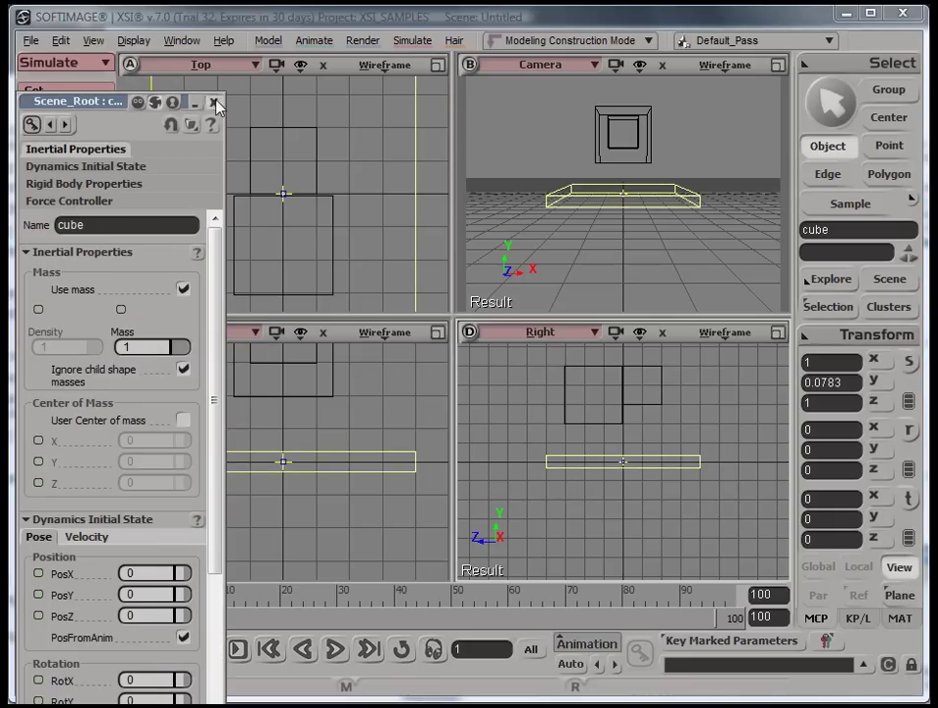
pyautogui.click(215, 102)
pyautogui.click(332, 649)
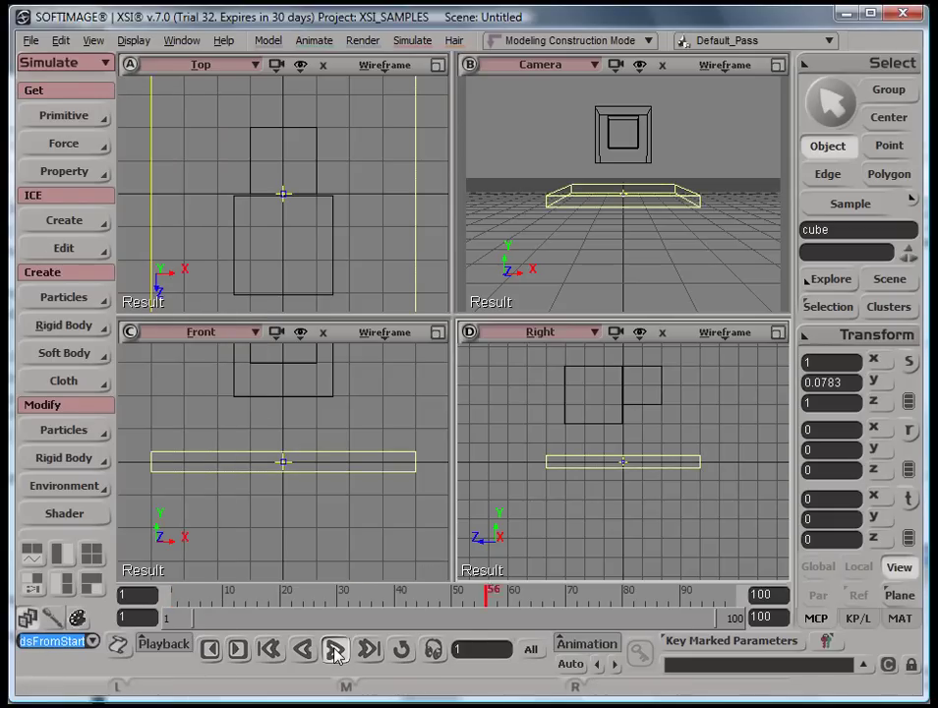
pyautogui.click(316, 655)
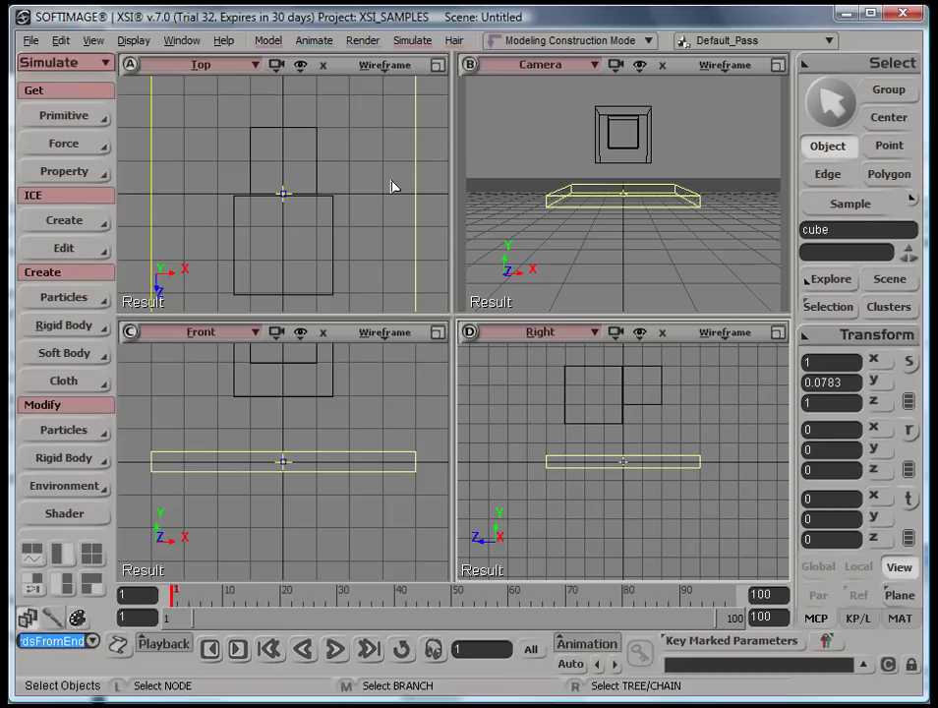
# - Add a Gravity force with amplitude 98.1, then play and rewind the simulation
pyautogui.click(98, 147)
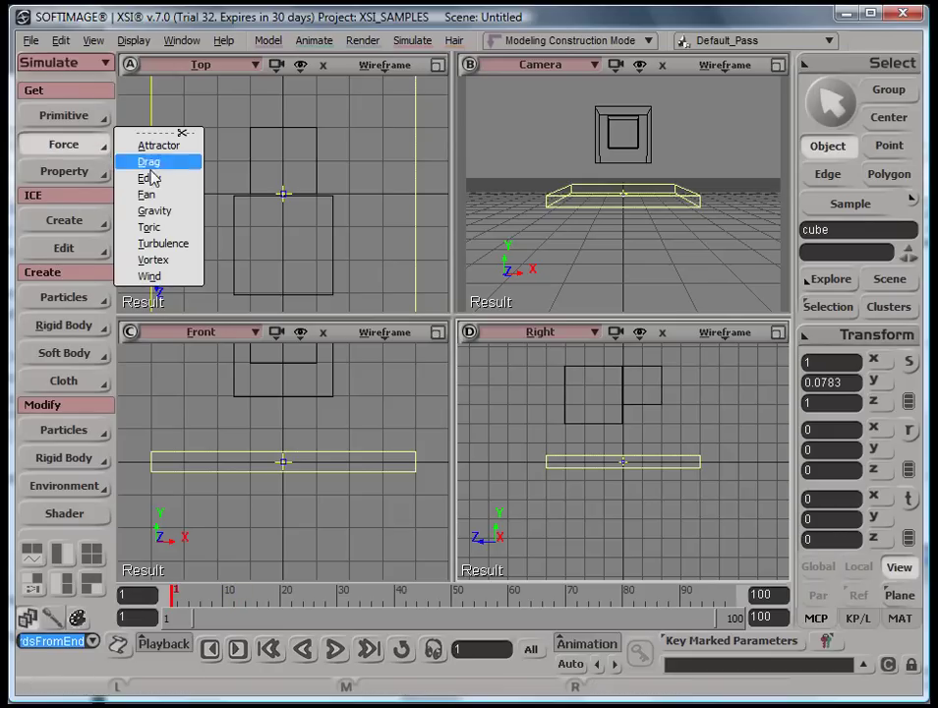
pyautogui.click(165, 209)
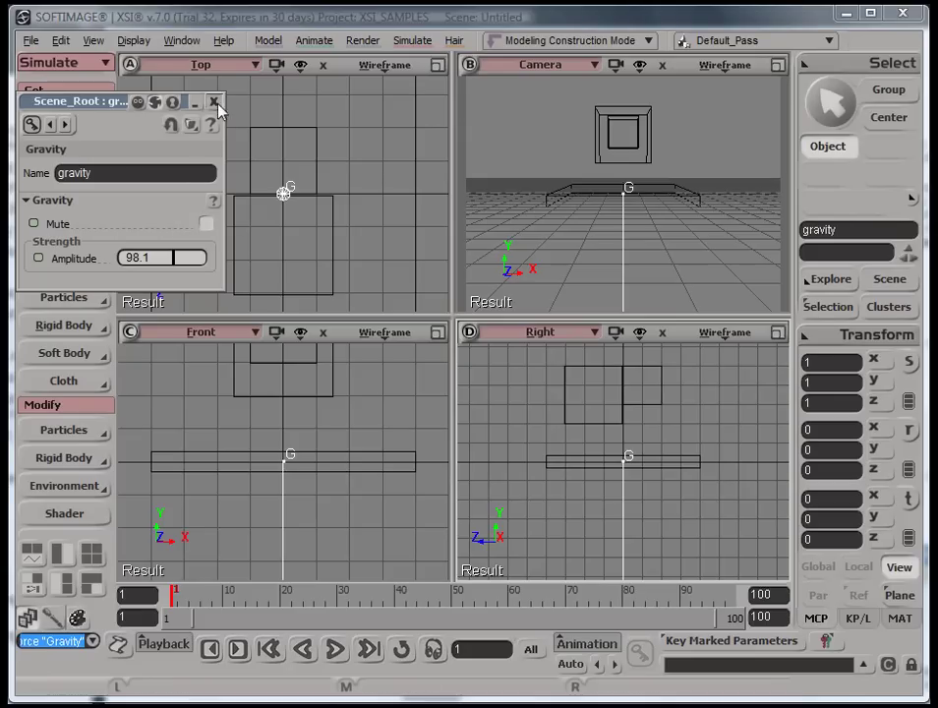
pyautogui.click(214, 102)
pyautogui.click(334, 651)
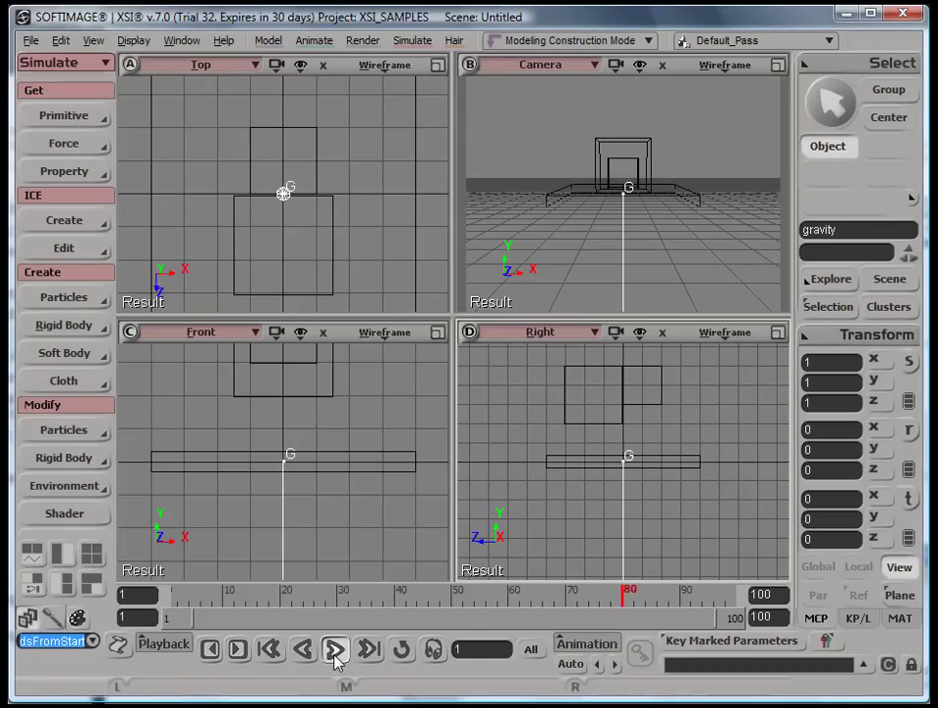
pyautogui.click(303, 649)
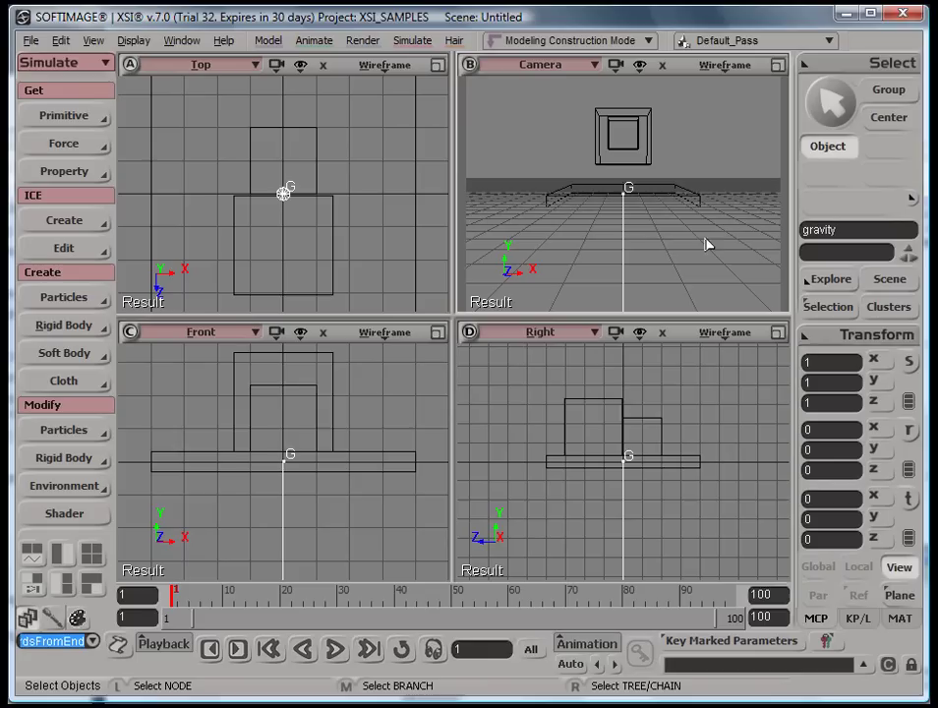
# - Orbit the Camera view to look down on the cubes and slab, then replay and rewind the simulation
pyautogui.press('s')
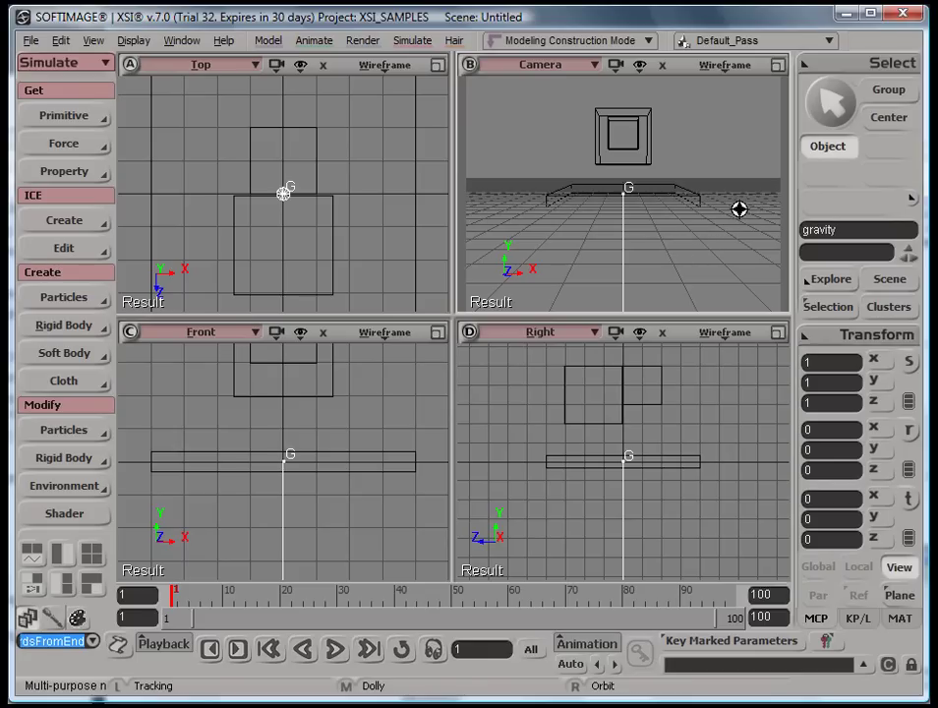
pyautogui.moveTo(740, 210); pyautogui.dragTo(631, 263, button='right')
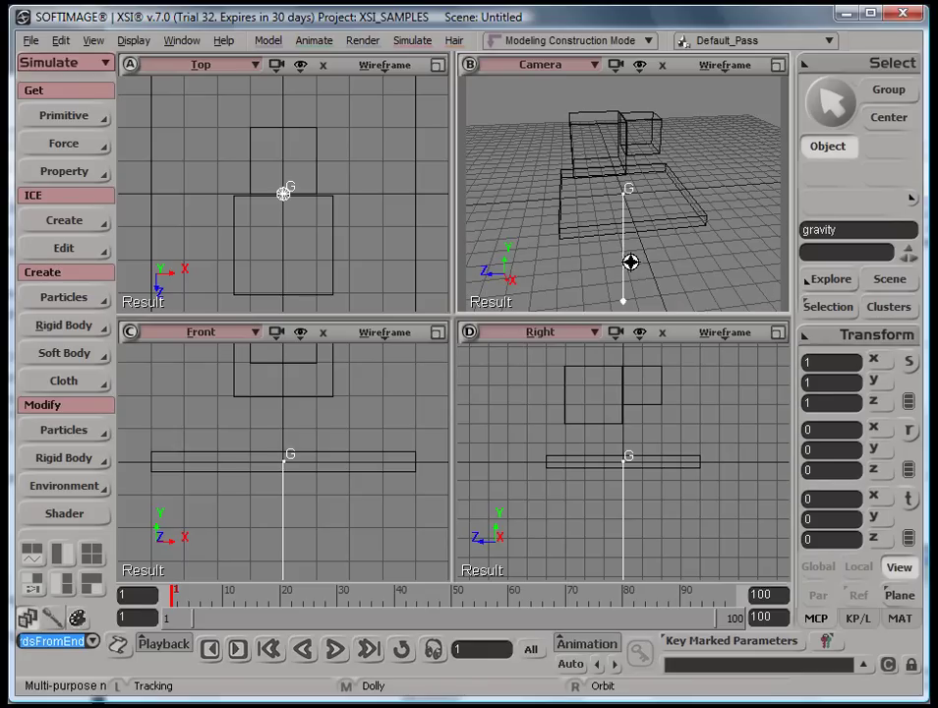
pyautogui.press('Escape')
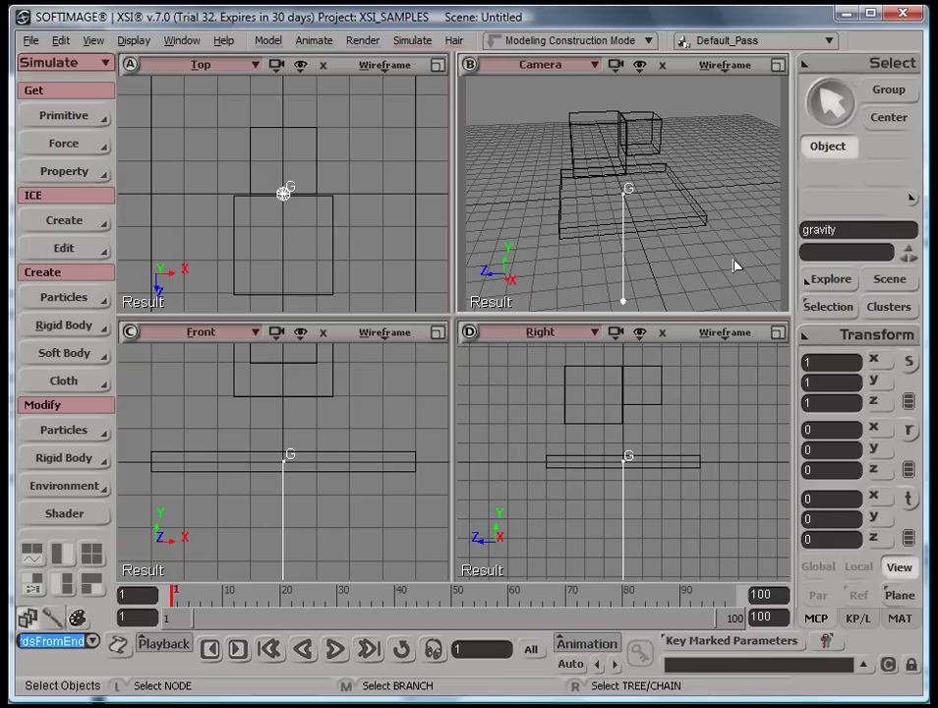
pyautogui.click(345, 652)
pyautogui.click(311, 651)
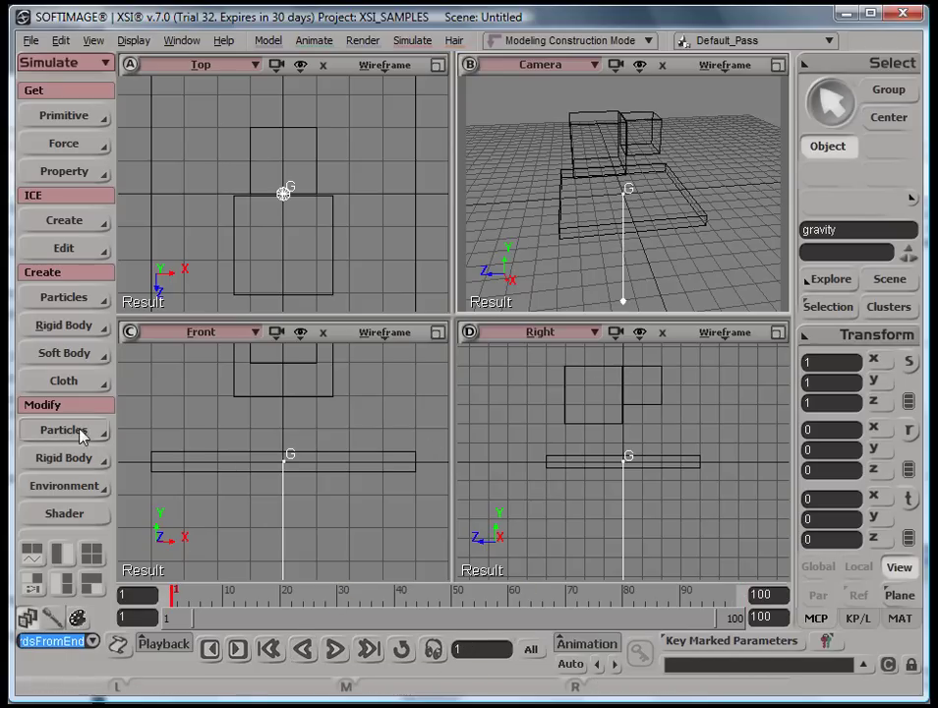
# - Create a Ball and Socket rigid constraint, picking the two cubes as its first and second bodies
pyautogui.click(102, 332)
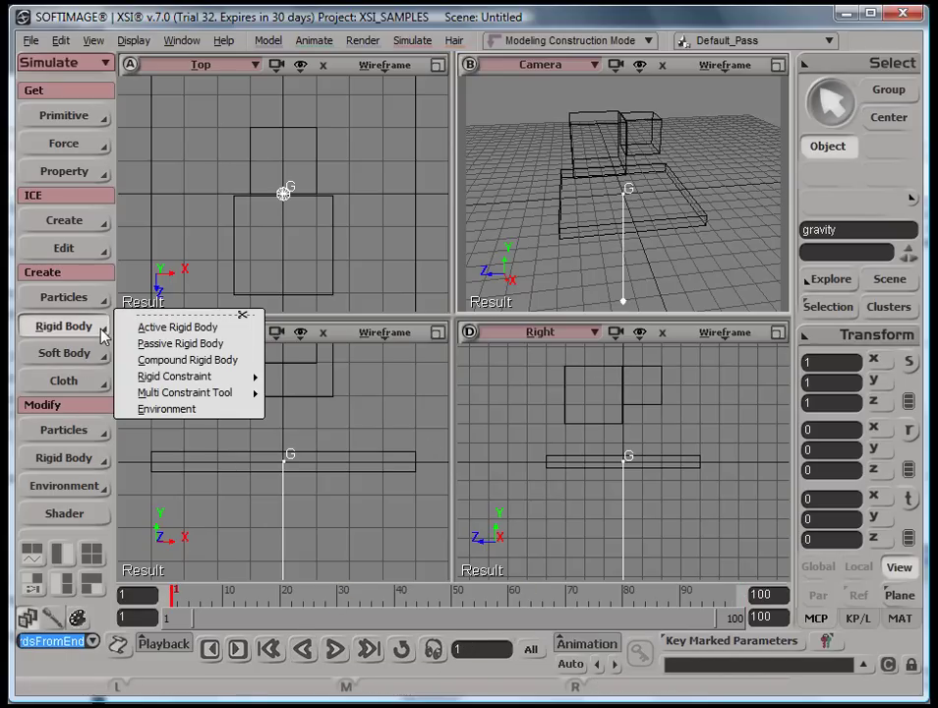
pyautogui.moveTo(202, 376)
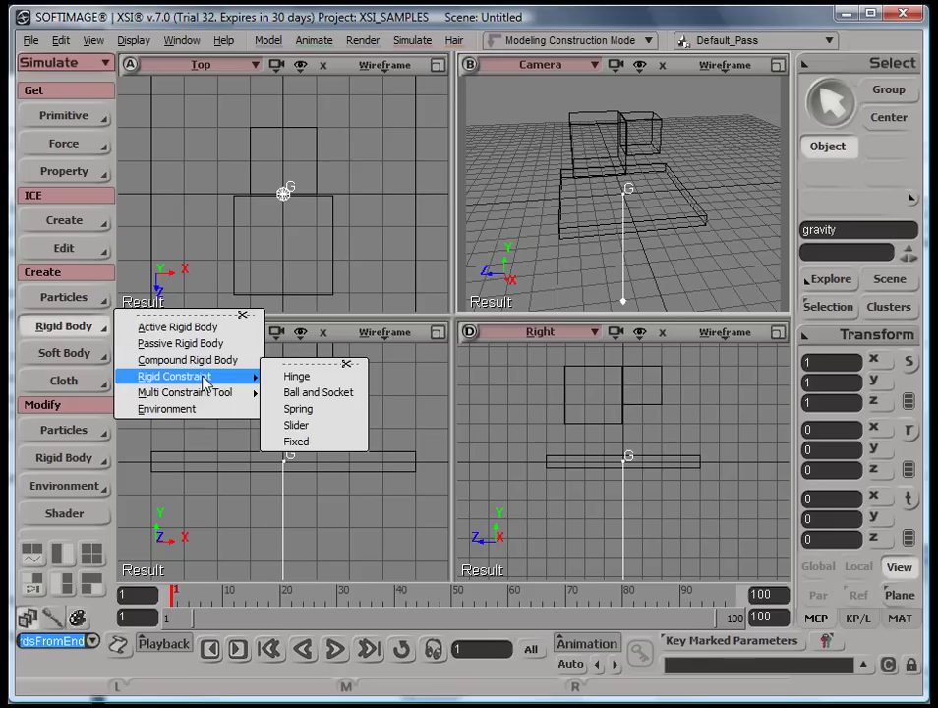
pyautogui.click(313, 393)
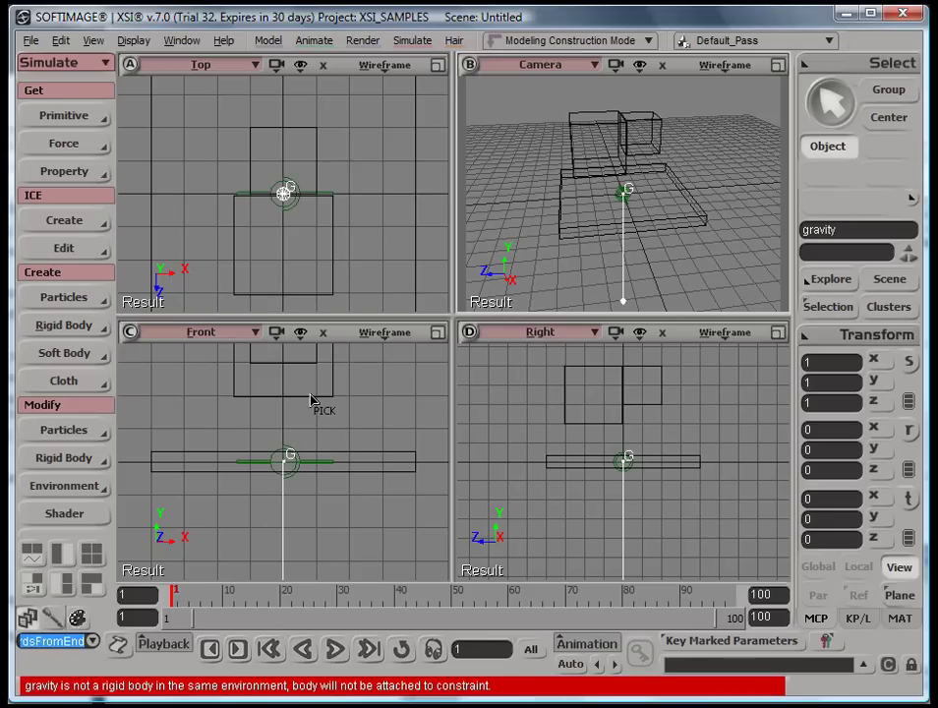
pyautogui.click(625, 372)
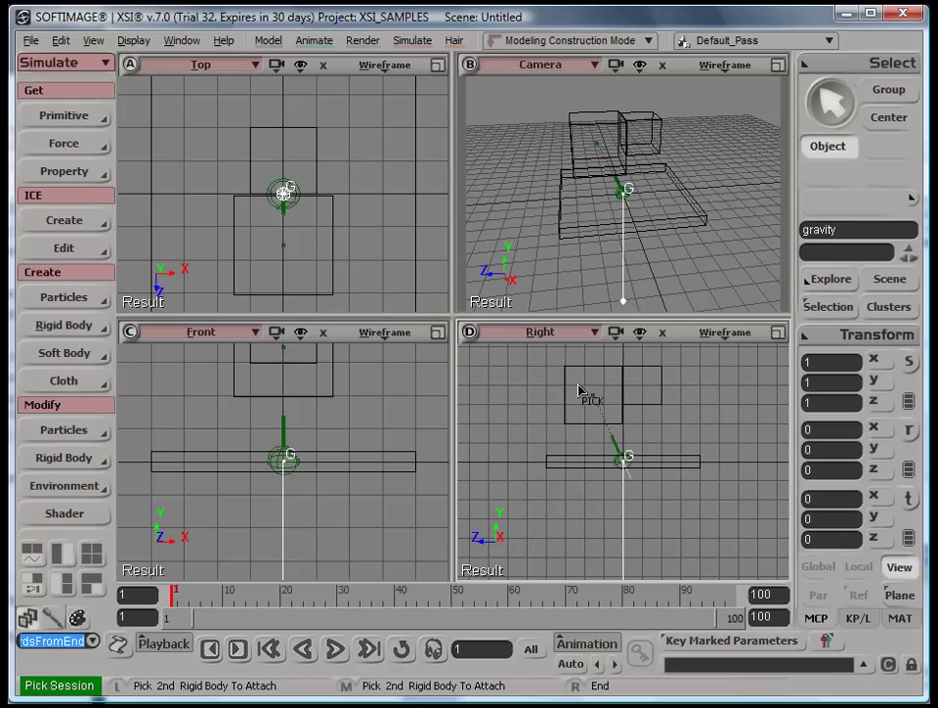
pyautogui.click(654, 397)
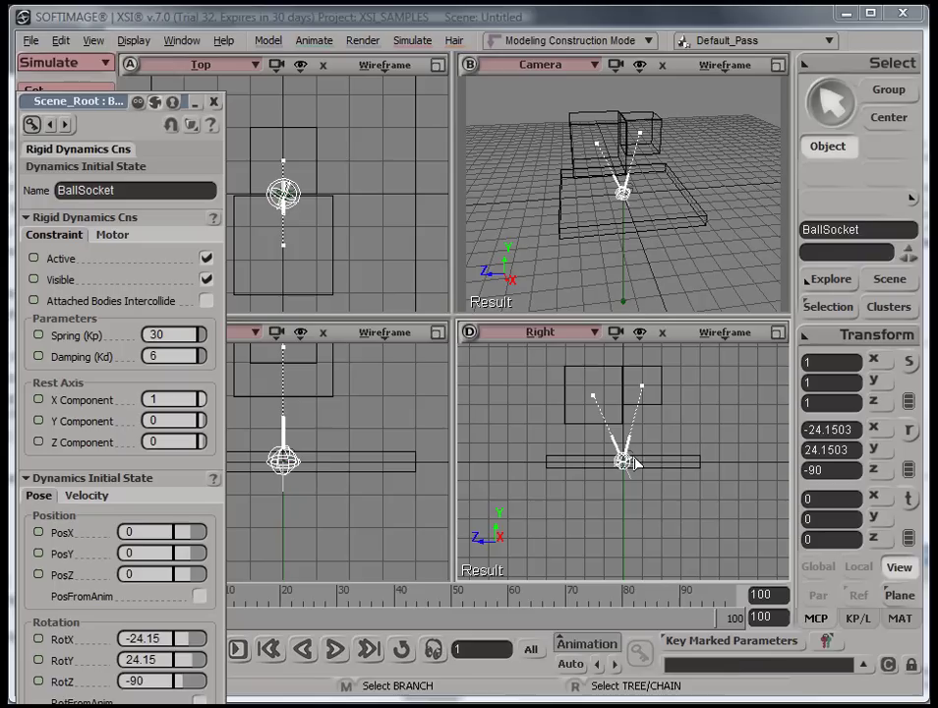
# - Move the BallSocket constraint up to Y 4.9286 between the two cubes
pyautogui.press('v')
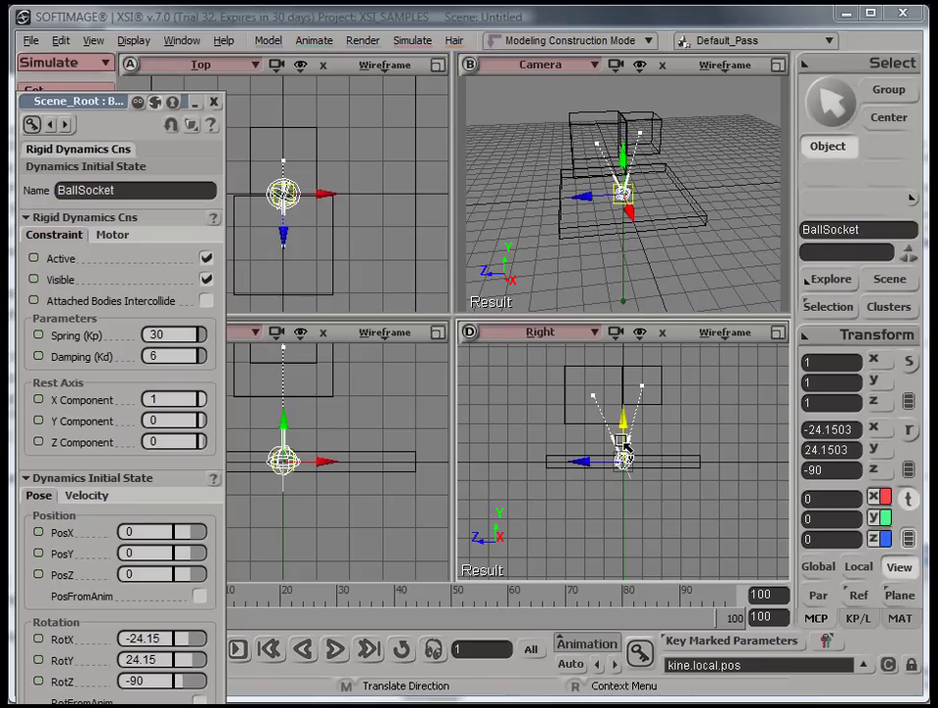
pyautogui.moveTo(625, 447); pyautogui.dragTo(632, 354)
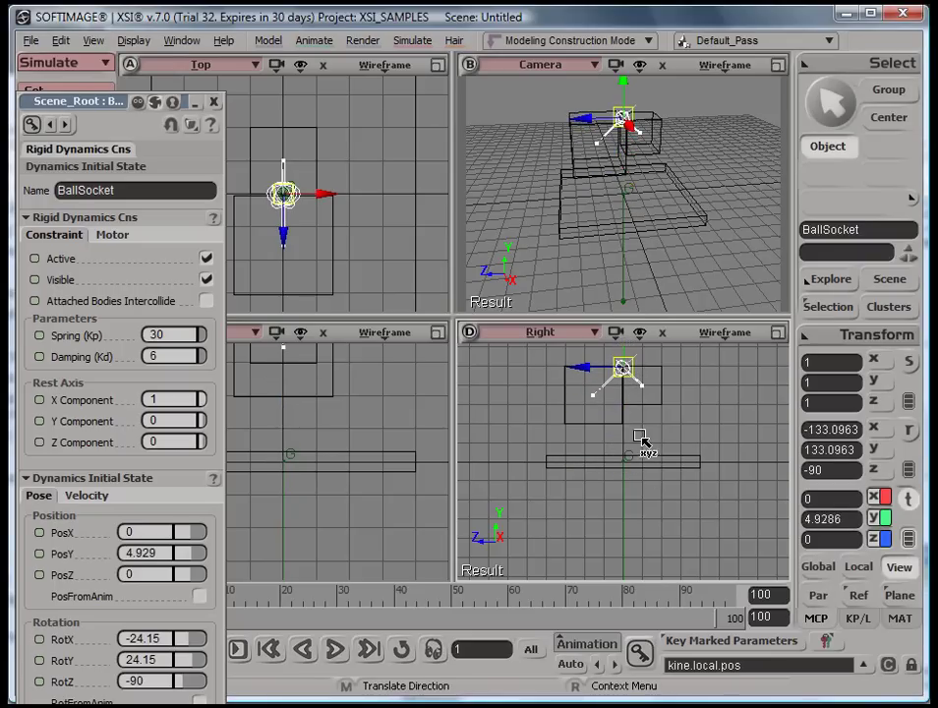
pyautogui.click(215, 103)
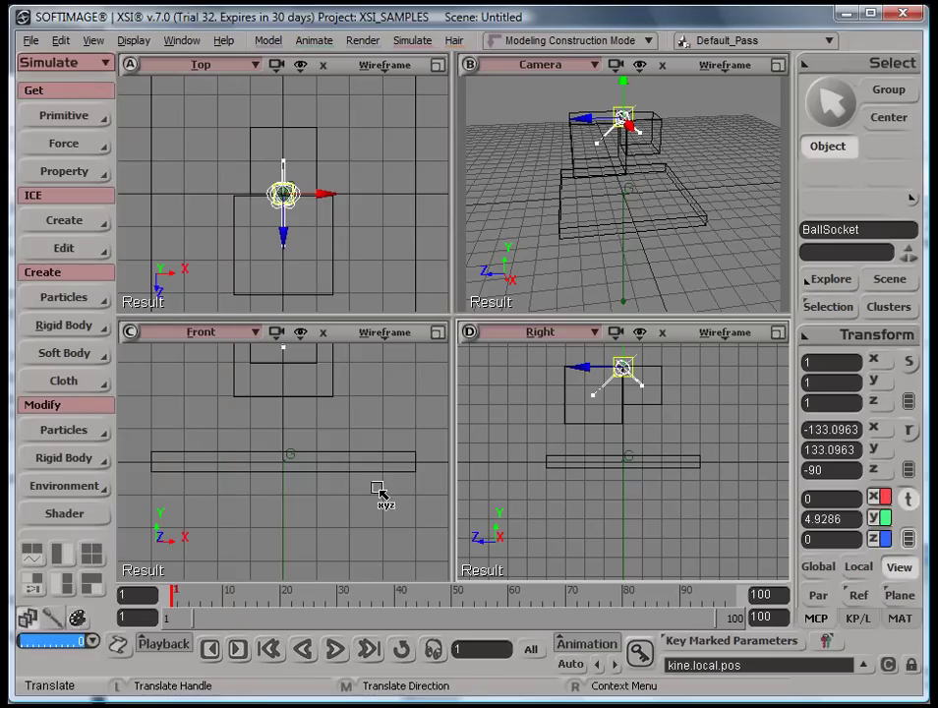
# - Play the simulation forward and backward several times, watching the BallSocket-linked cubes swing above the slab
pyautogui.click(336, 649)
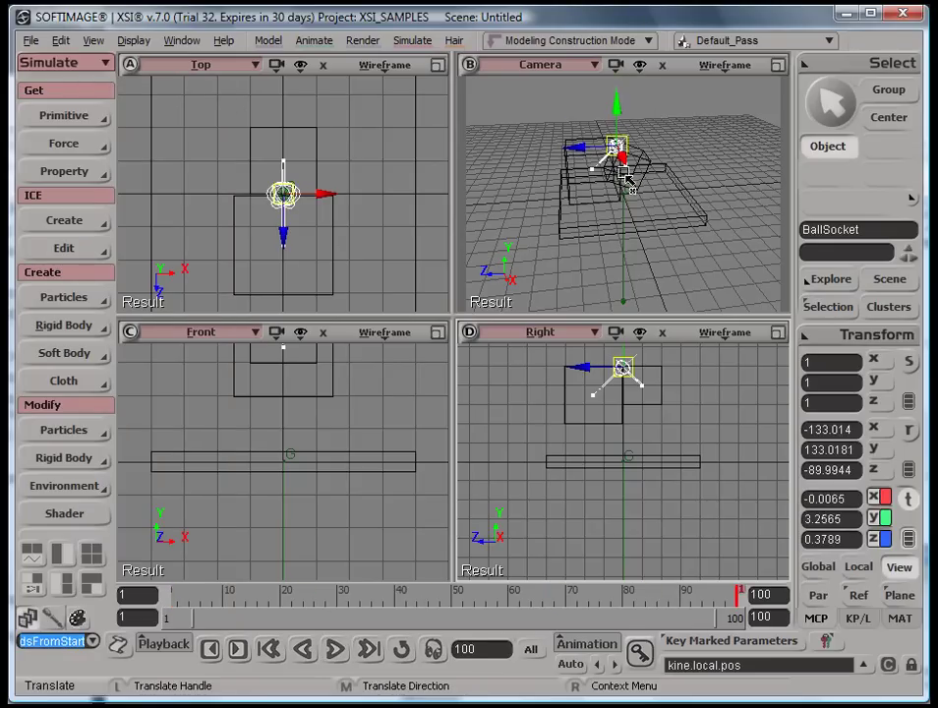
pyautogui.click(303, 648)
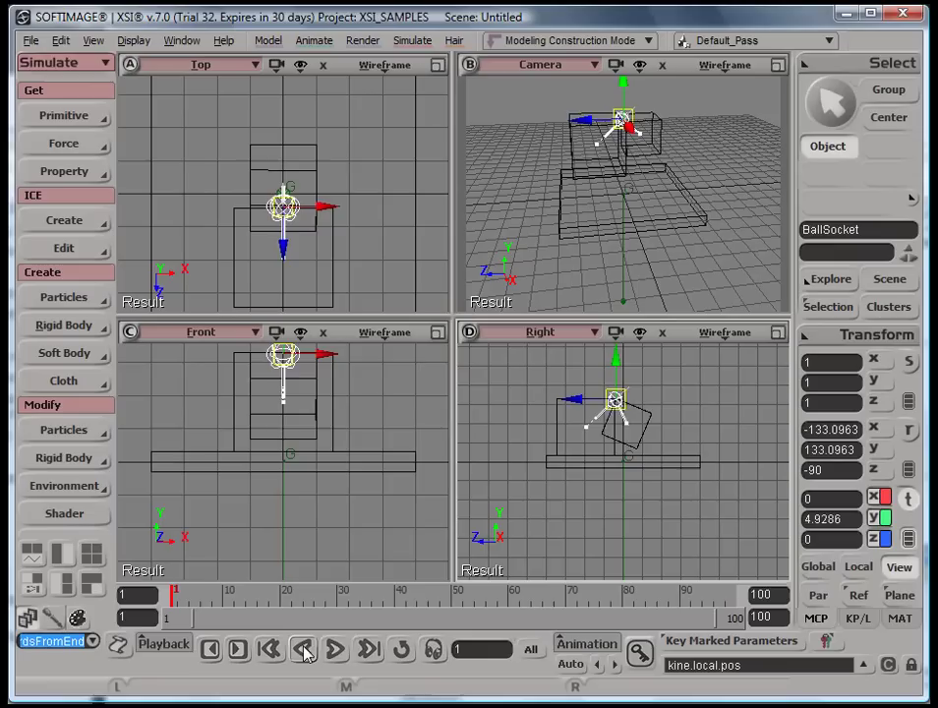
pyautogui.click(334, 649)
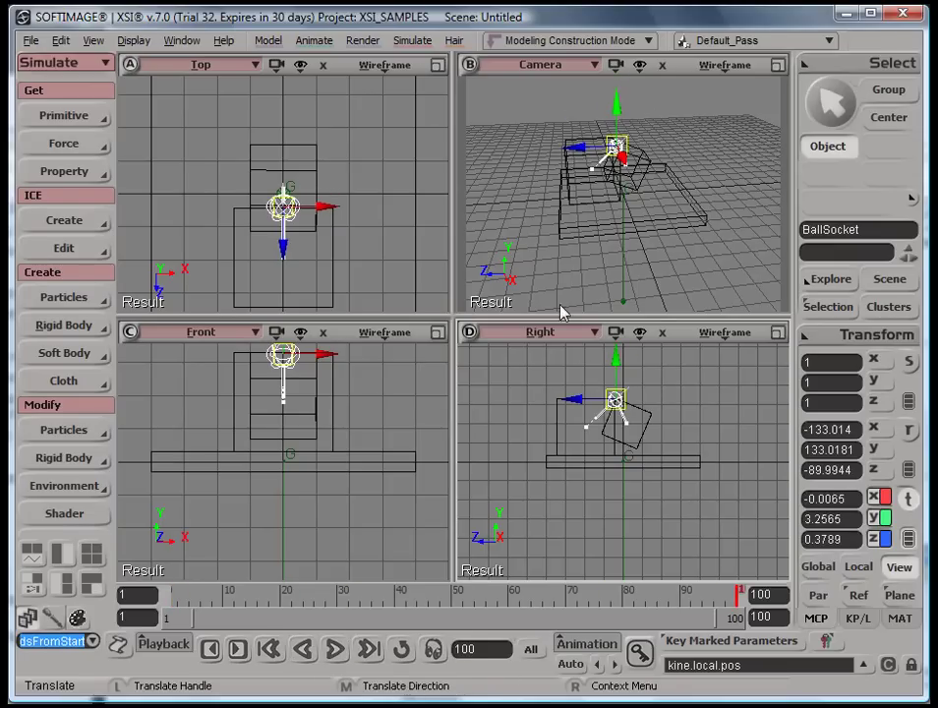
pyautogui.click(306, 651)
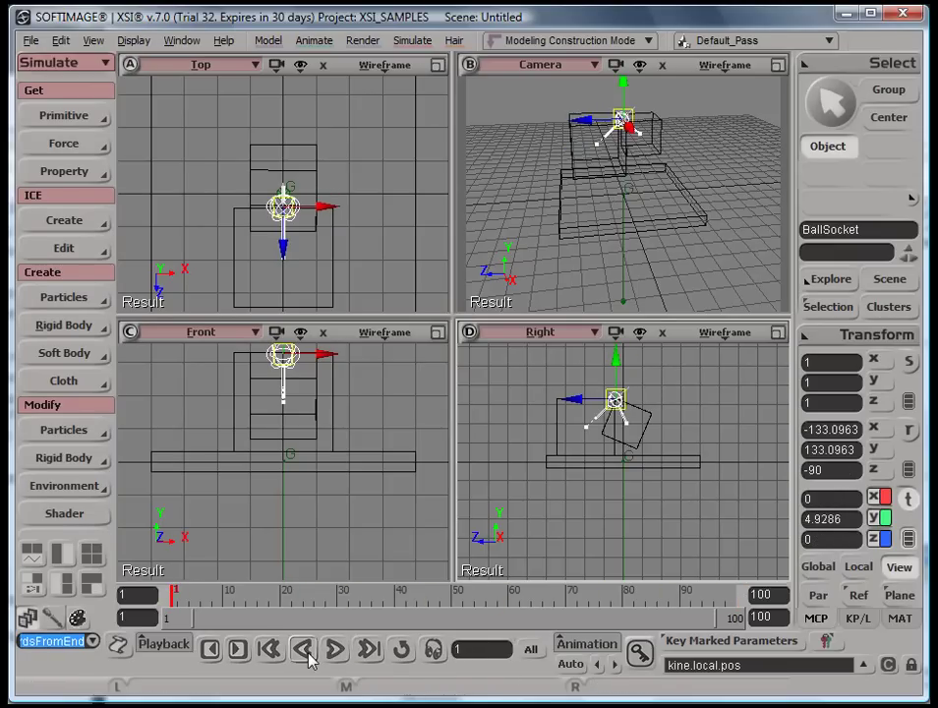
pyautogui.click(334, 649)
pyautogui.click(313, 653)
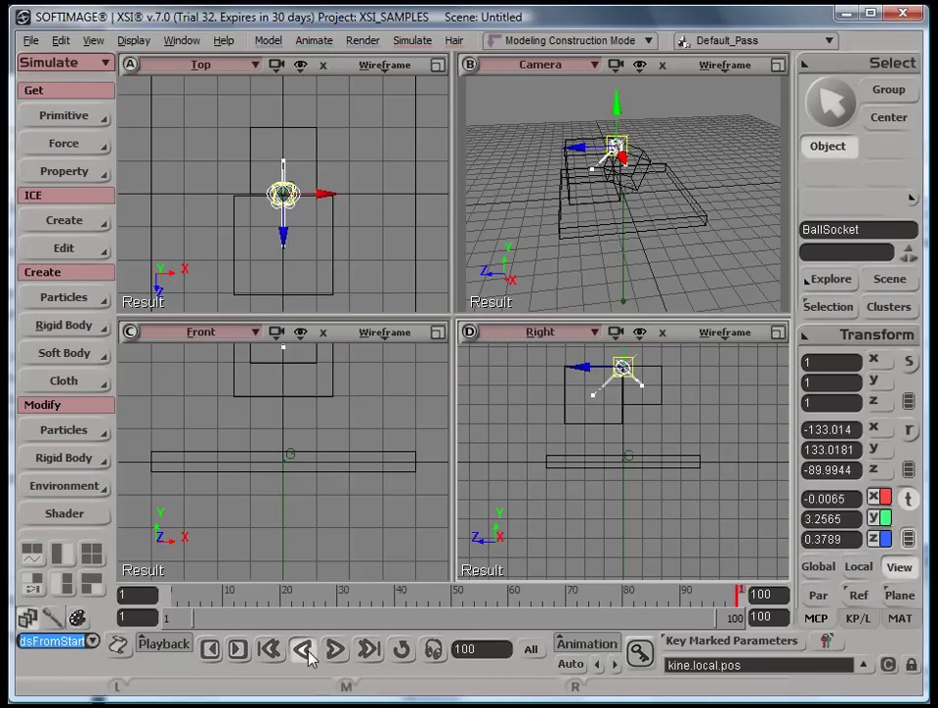